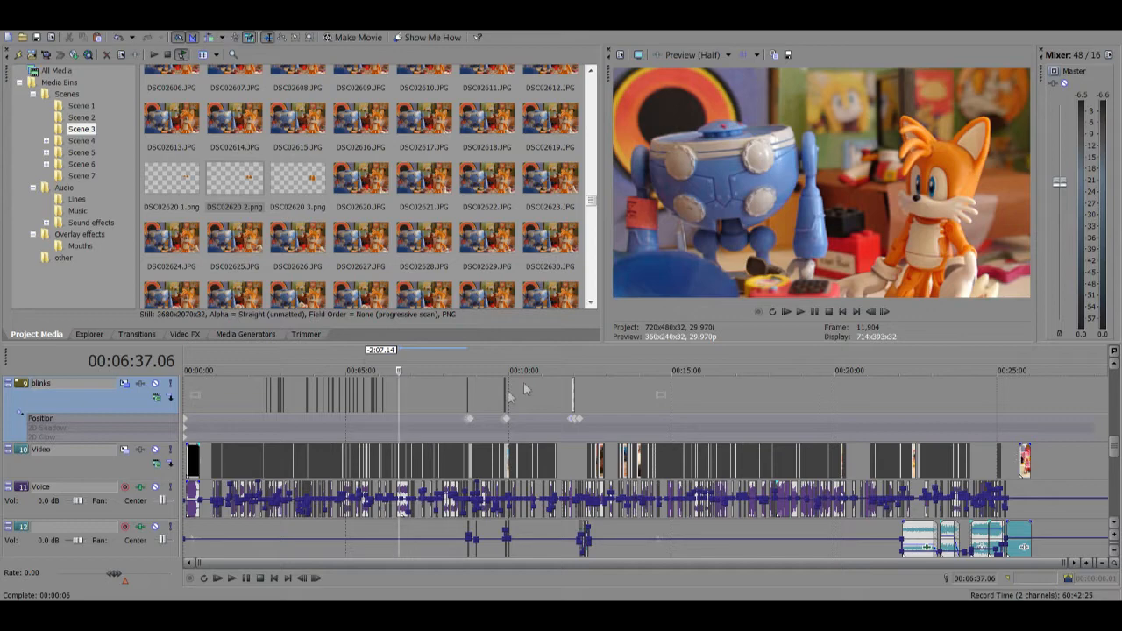
Step: Examine the project timeline around 00:06:37.06, from the full edit down to the individual video events
scroll(508, 394, "up", 10)
scroll(509, 395, "down", 10)
scroll(519, 405, "up", 10)
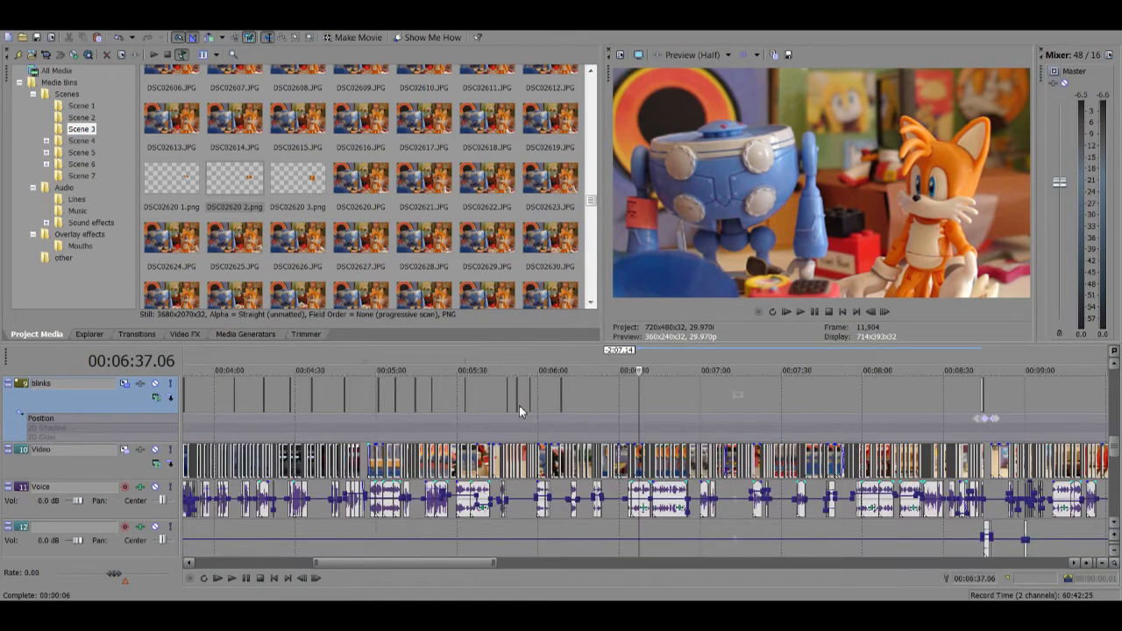
scroll(533, 408, "up", 3)
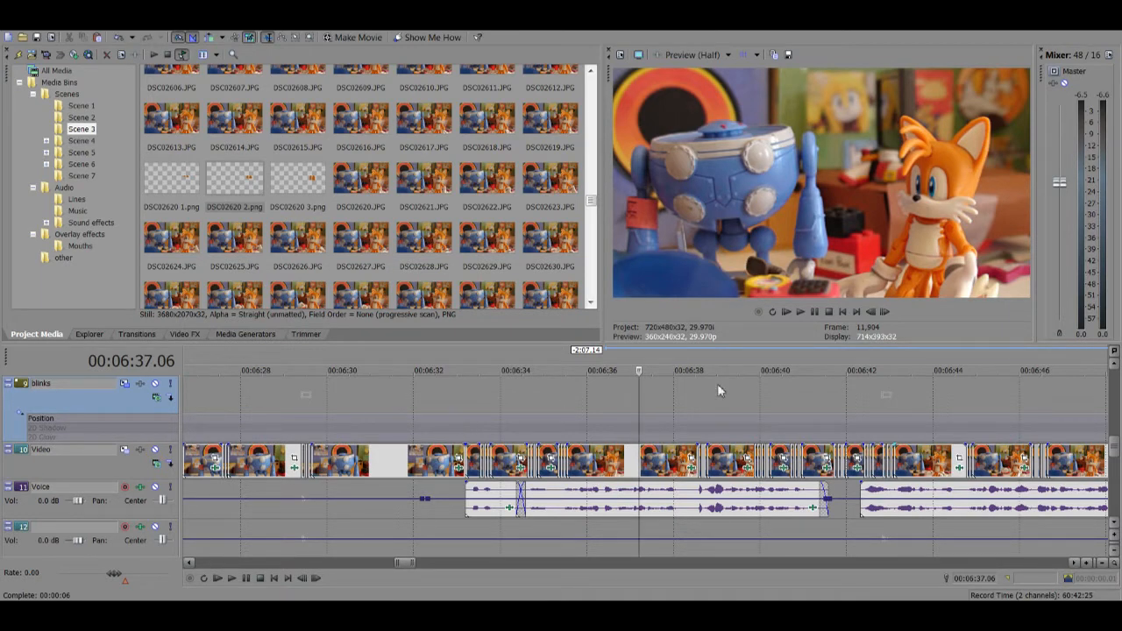
scroll(718, 393, "up", 5)
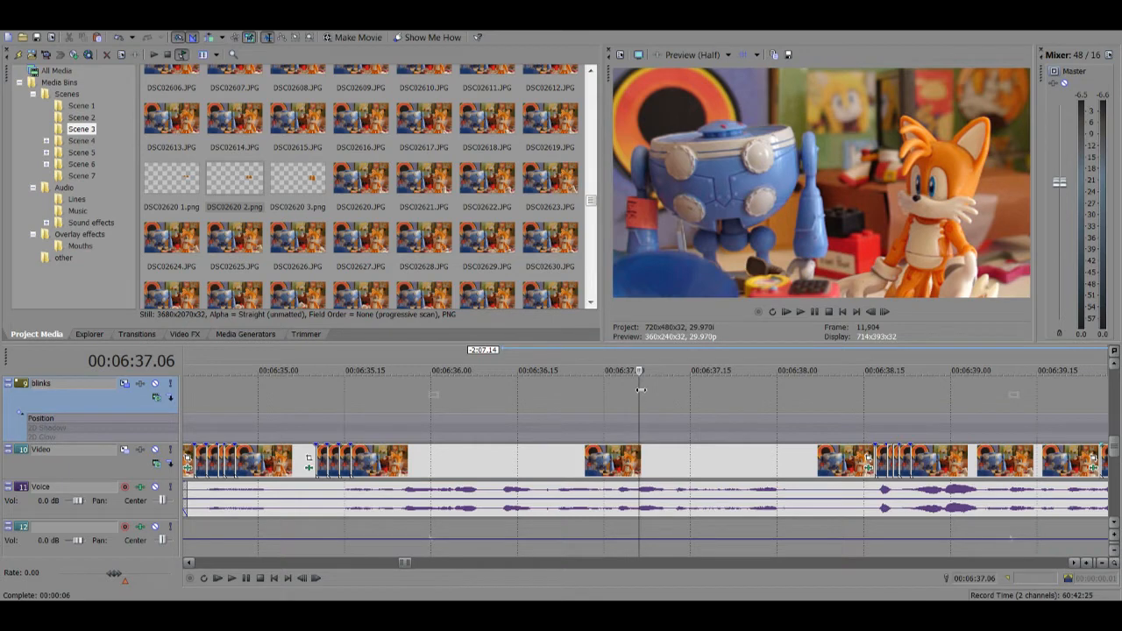
scroll(641, 391, "down", 5)
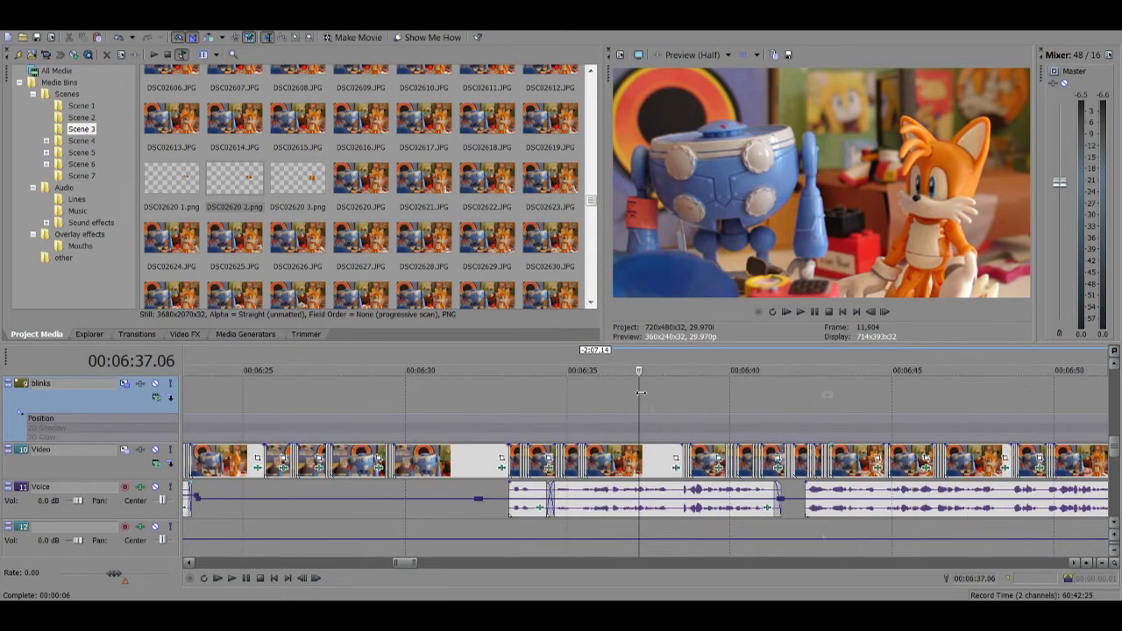
scroll(665, 412, "down", 2)
scroll(665, 412, "up", 7)
scroll(664, 412, "up", 3)
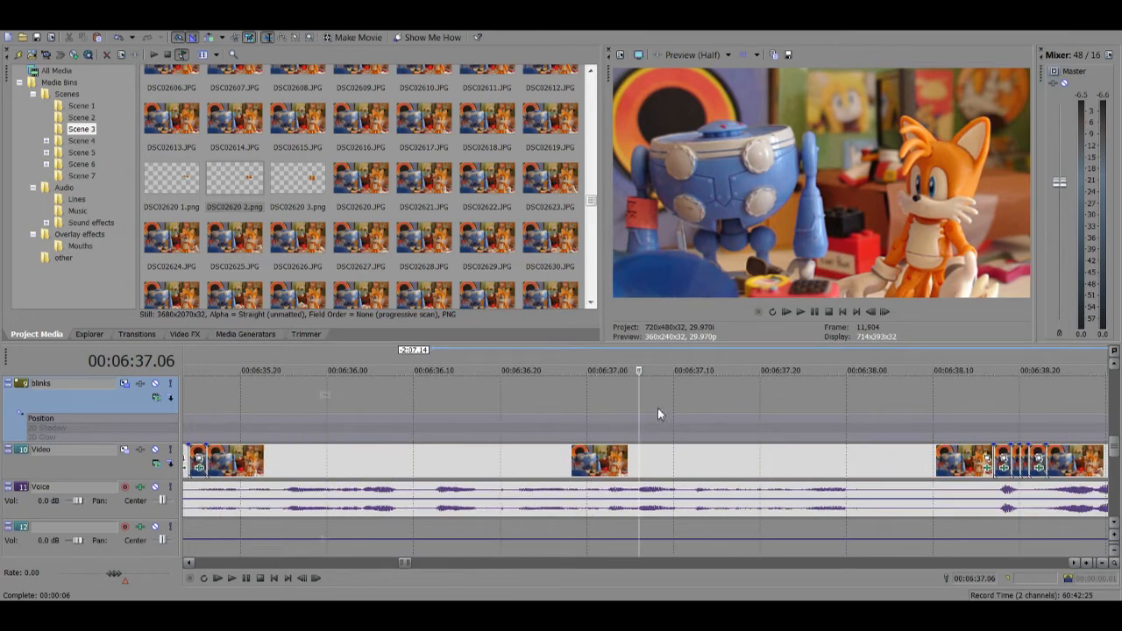
scroll(641, 411, "down", 6)
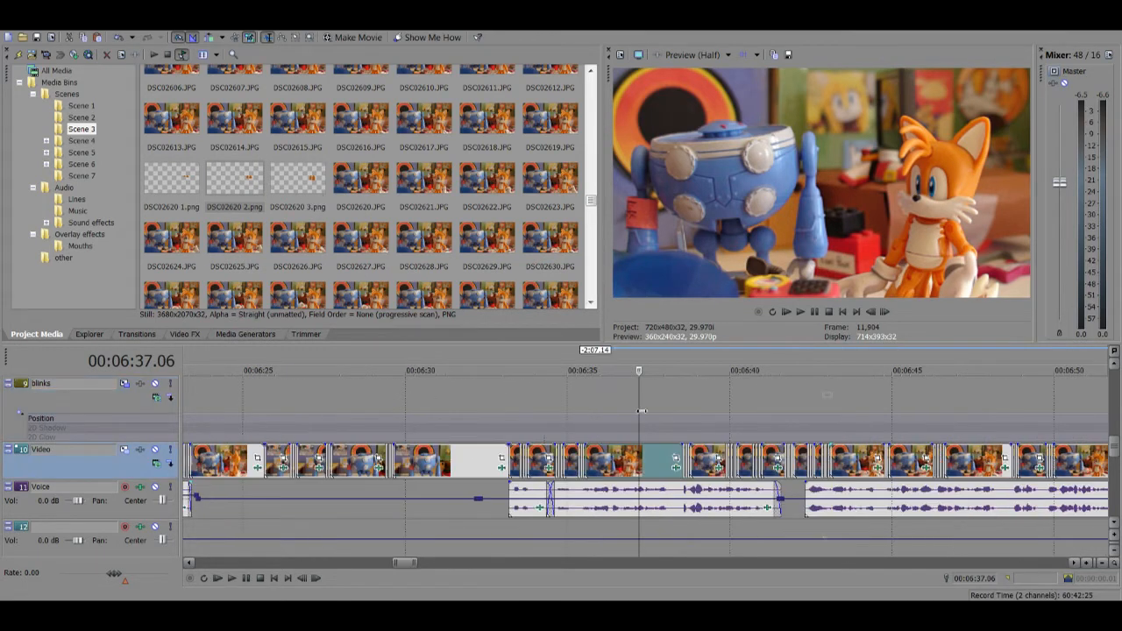
scroll(641, 410, "down", 2)
scroll(642, 411, "up", 2)
scroll(641, 411, "down", 2)
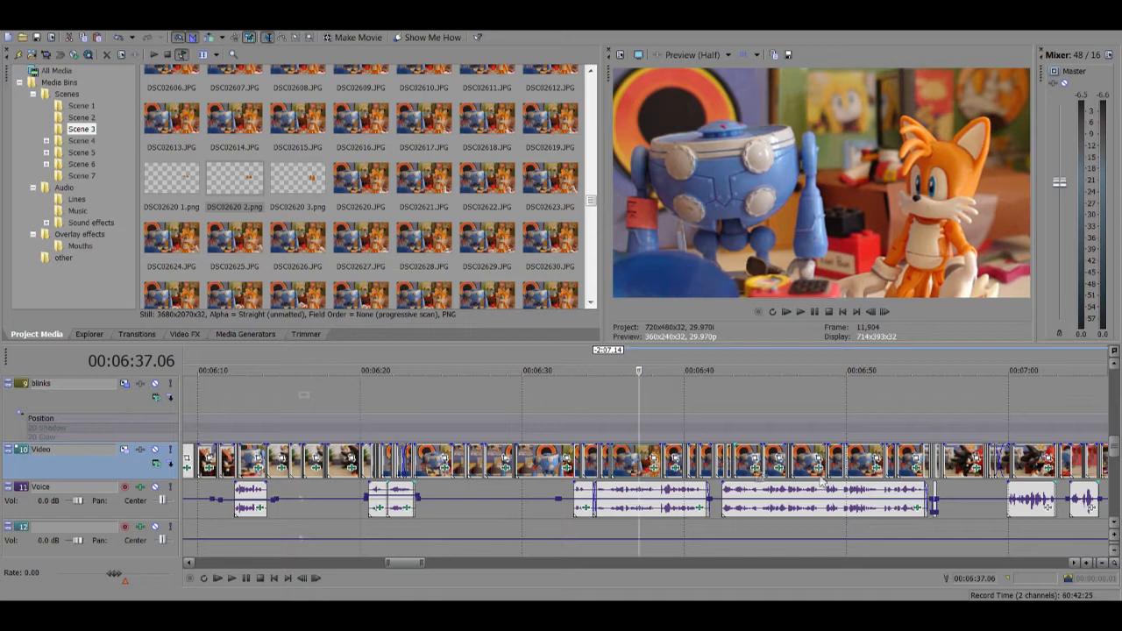
Step: Check the active take name and switches in the properties of the video event at 00:06:37.06
scroll(655, 442, "up", 5)
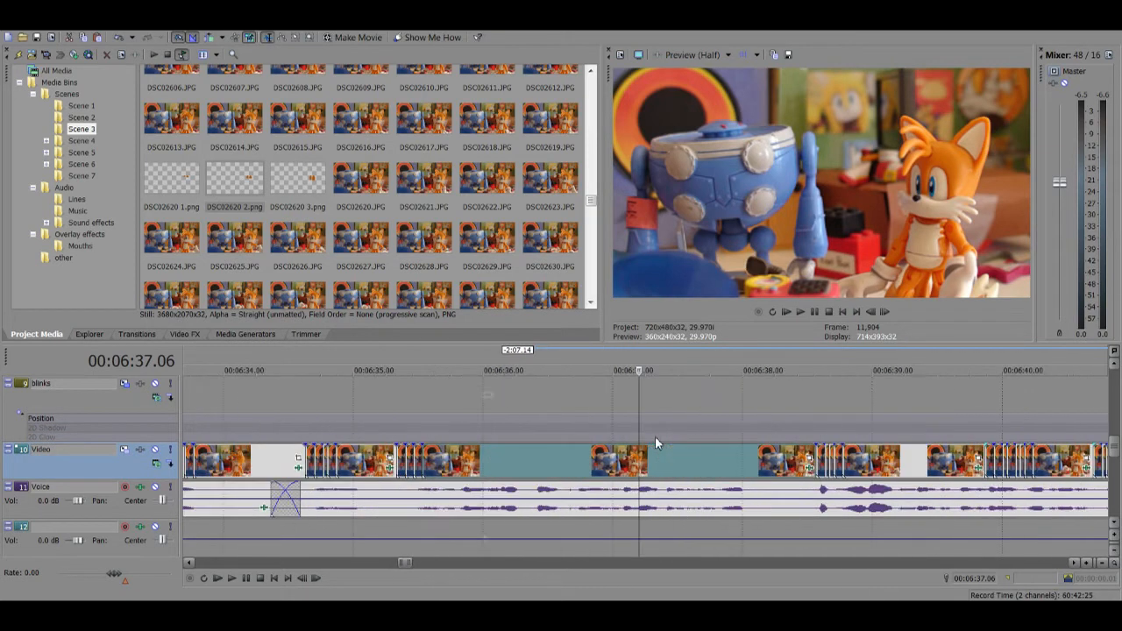
scroll(655, 438, "up", 1)
right_click(663, 465)
left_click(671, 452)
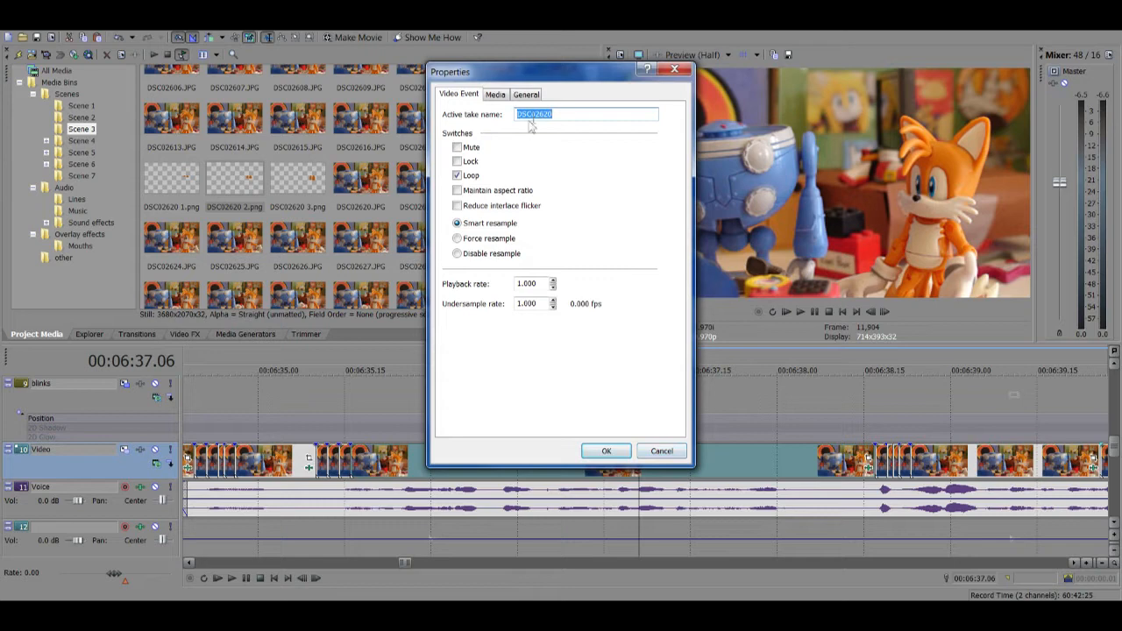
left_click(663, 452)
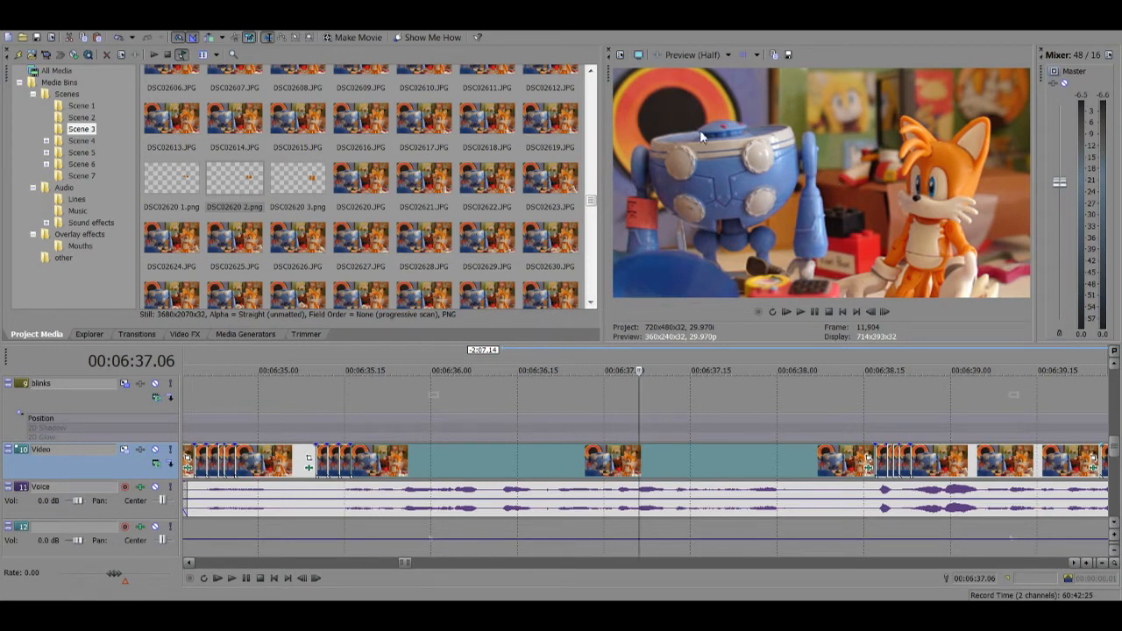
Step: Place the overlay images DSC02620 1.png, DSC02620 2.png and DSC02620 3.png together on the blinks track at 00:06:37.06
left_click(641, 392)
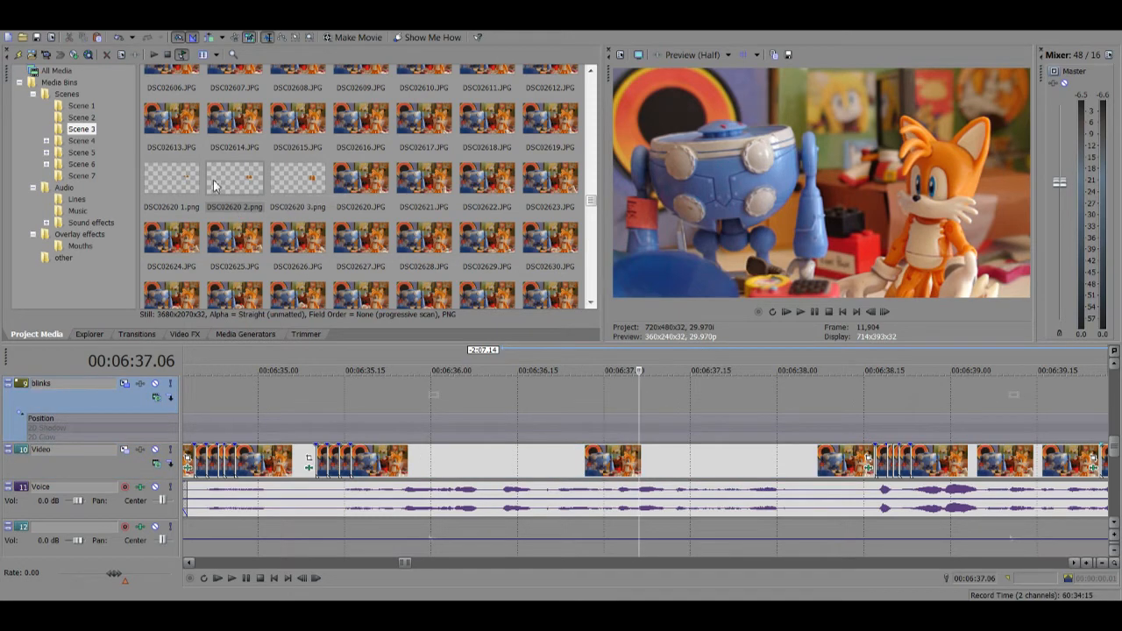
left_click(172, 180)
left_click(298, 187, "shift")
left_click_drag(186, 182, 641, 387)
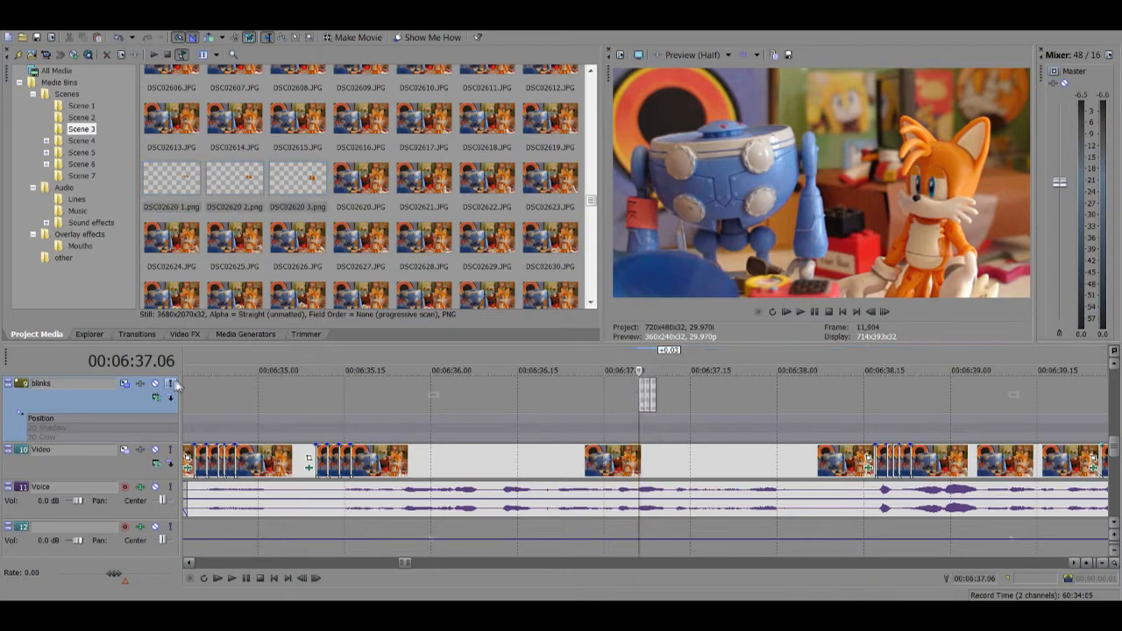
Step: Preview the three eyelid overlays frame by frame with the blinks track soloed, and turn the solo off again
key("Up")
key("Up")
key("Up")
key("Up")
key("Up")
key("Up")
key("Left")
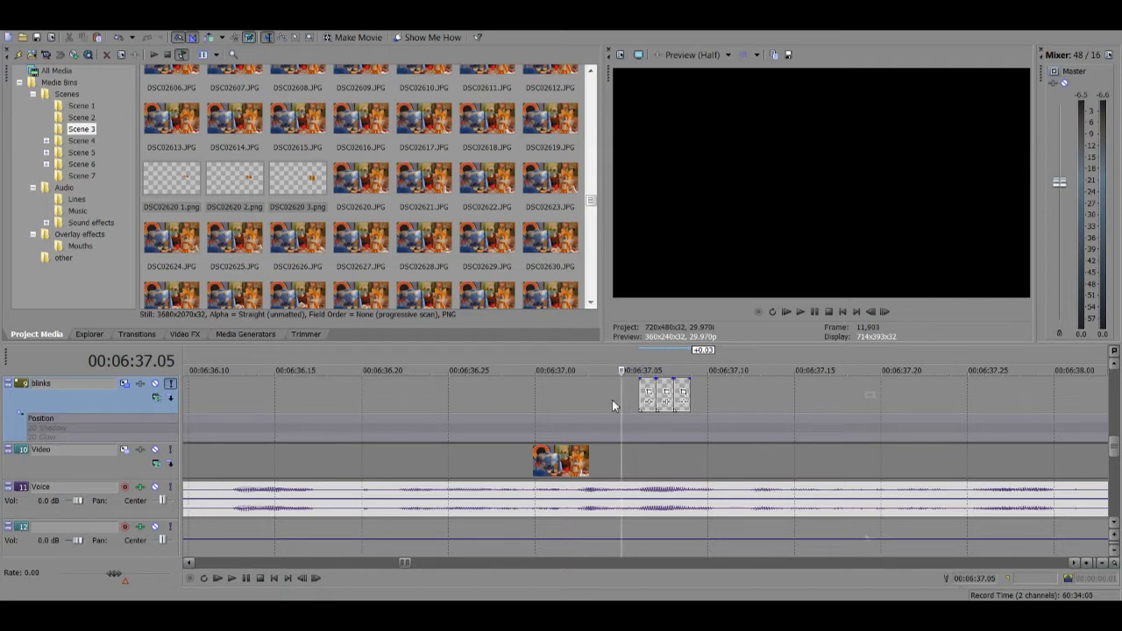
left_click(637, 387)
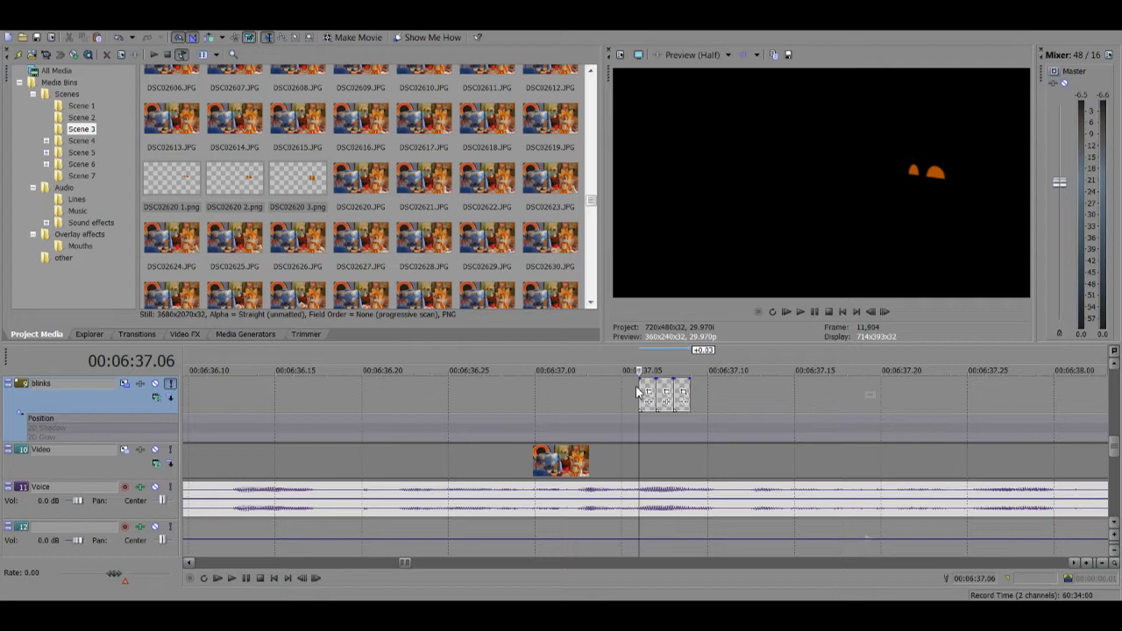
key("Right")
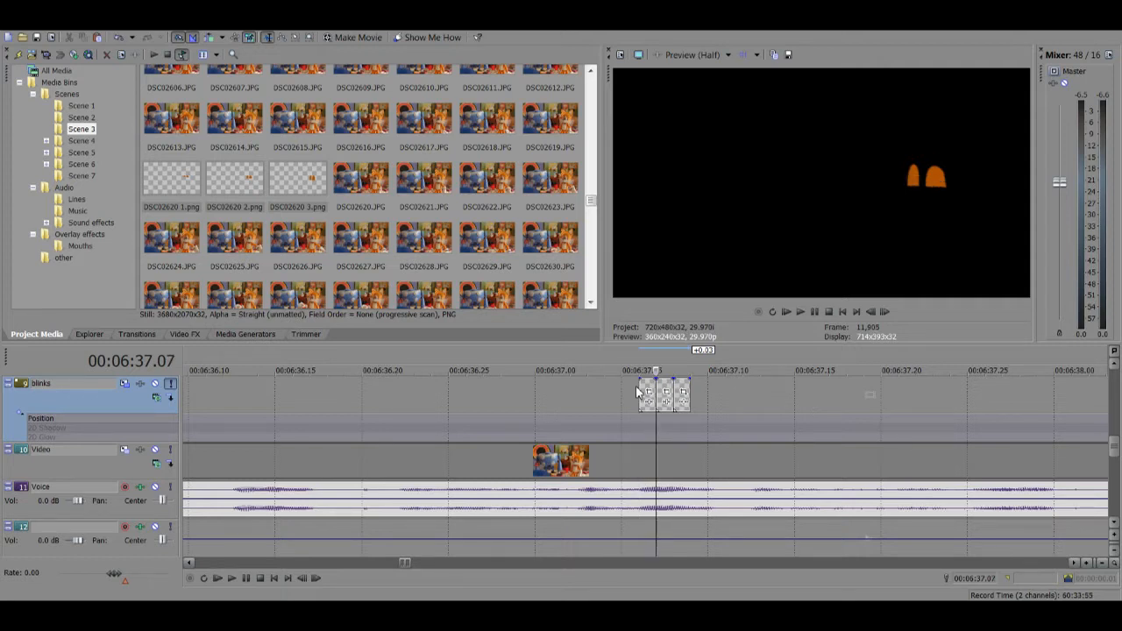
key("Right")
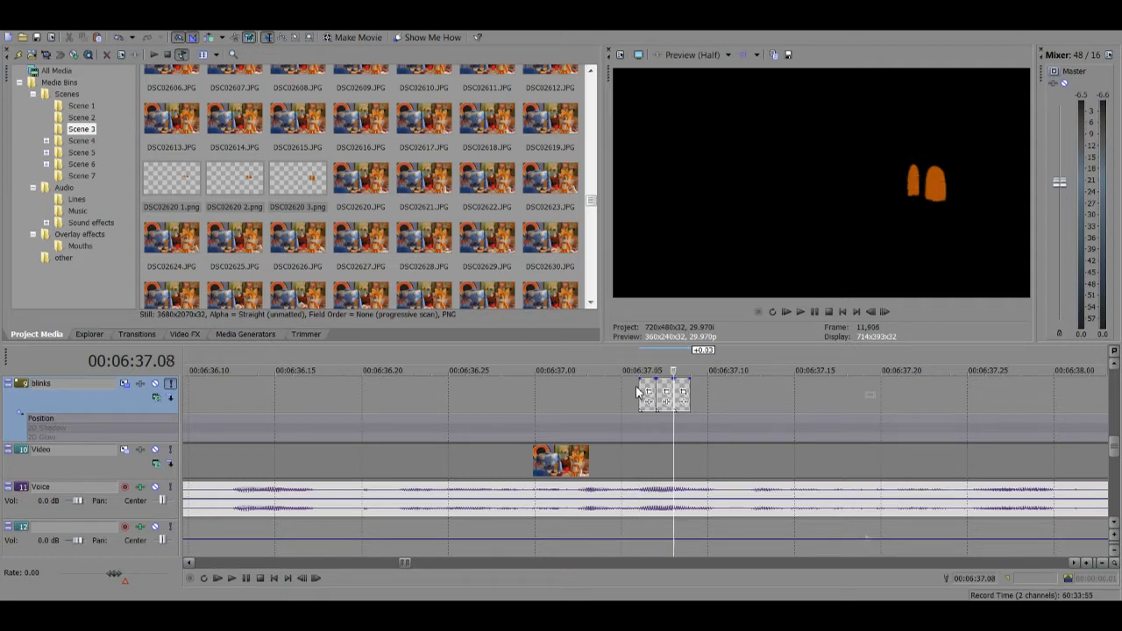
left_click(171, 384)
key("Left")
key("Left")
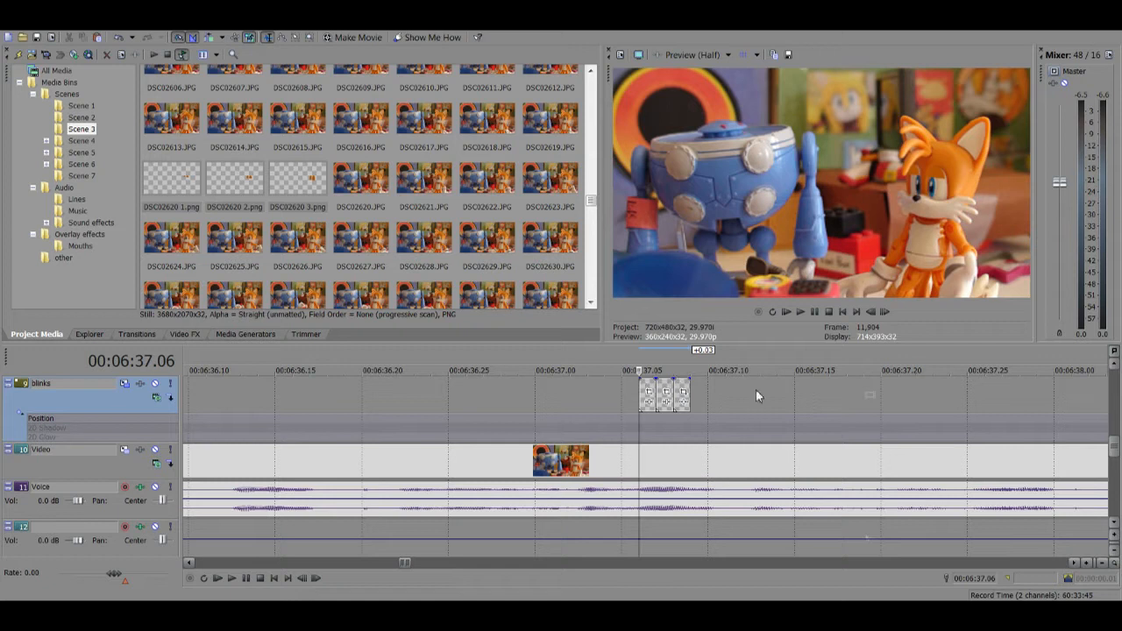
Step: Step through the blink frames over the video, and return the playhead to the first overlay
key("Left")
key("Right")
key("Right")
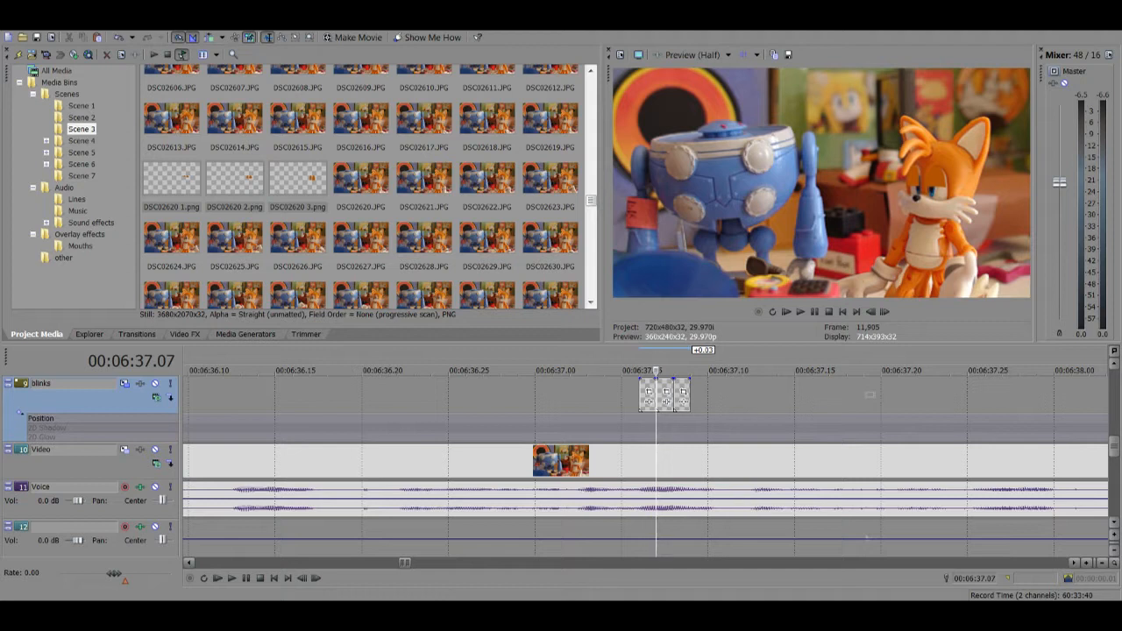
key("Right")
key("Left")
key("Left")
key("Left")
left_click(640, 400)
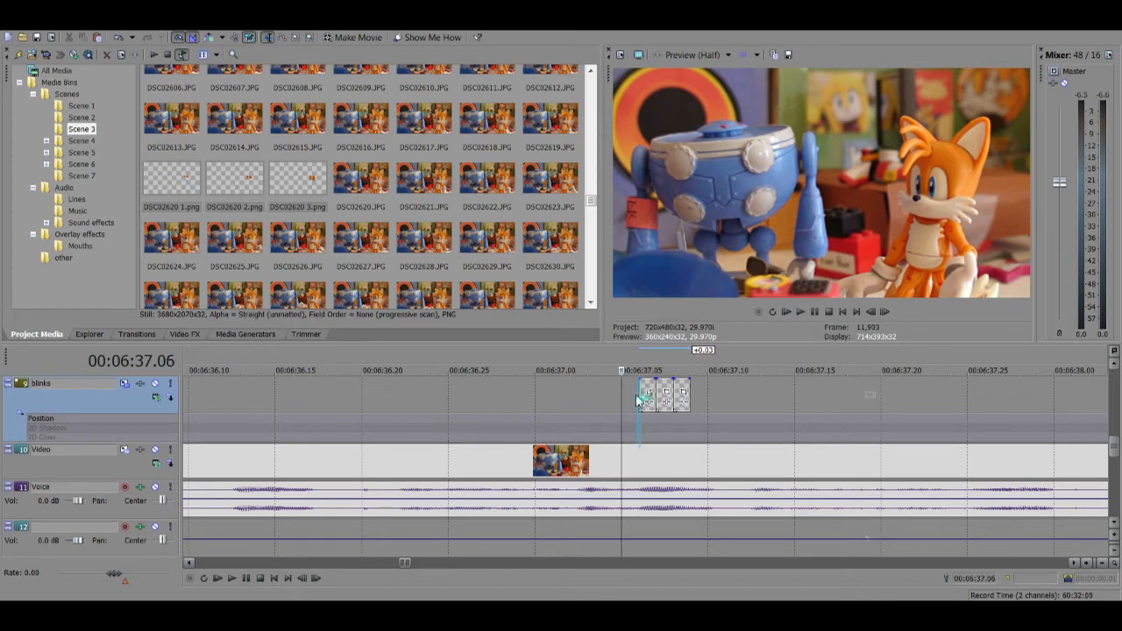
Step: Inspect the placement of the blink overlays against the long video event beneath them, before and after the blink
scroll(880, 406, "down", 5)
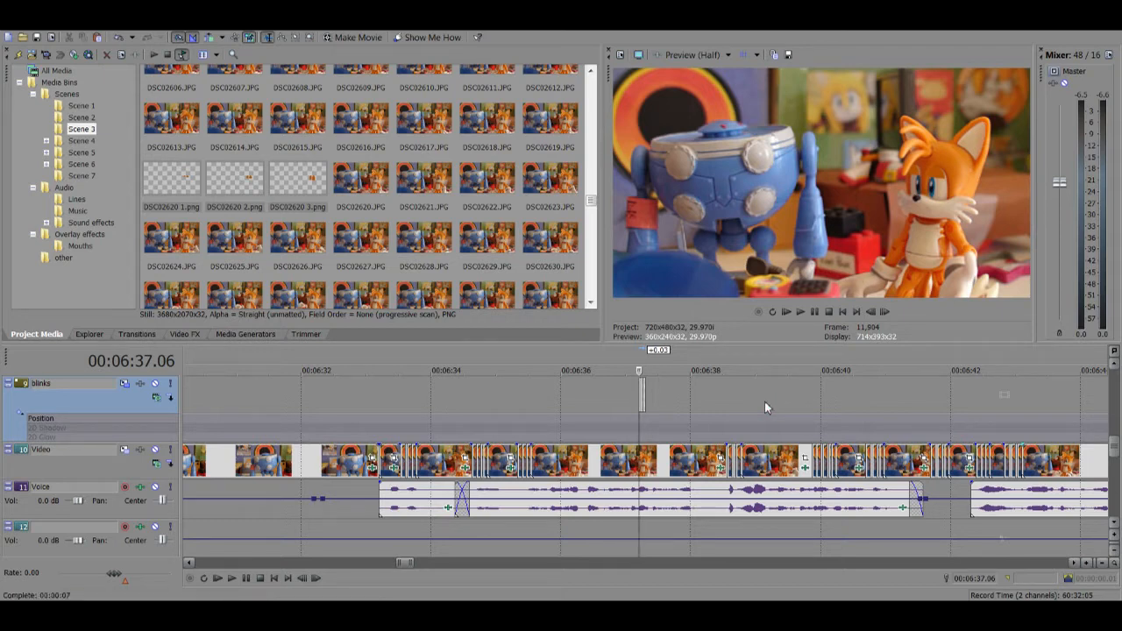
scroll(765, 401, "up", 10)
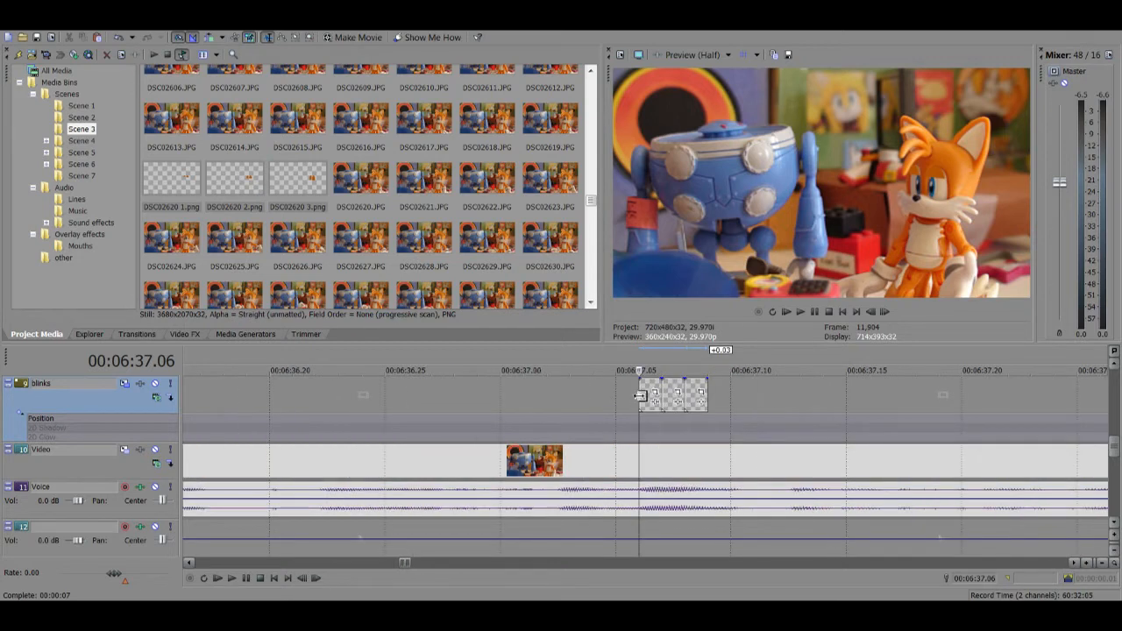
scroll(644, 398, "down", 3)
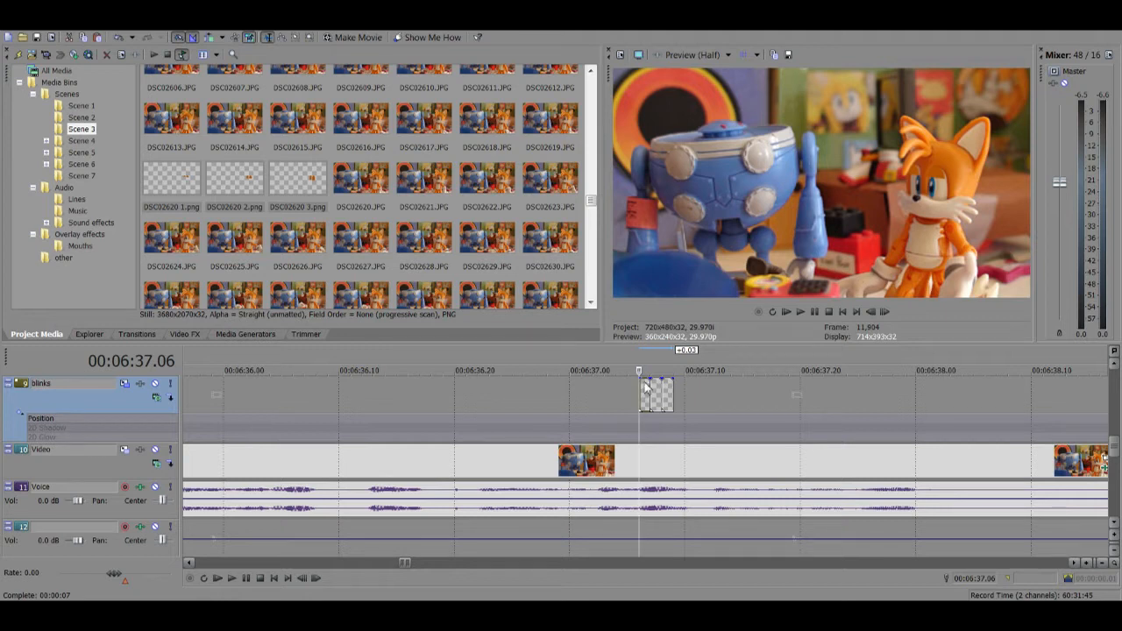
scroll(635, 372, "up", 2)
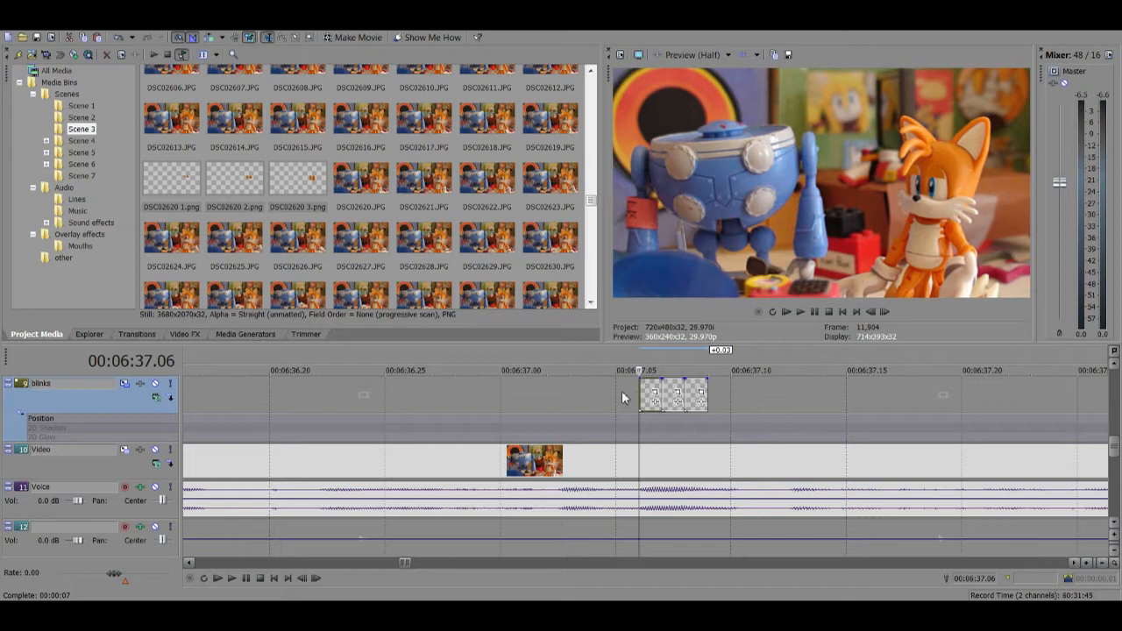
left_click(618, 448)
scroll(619, 448, "down", 4)
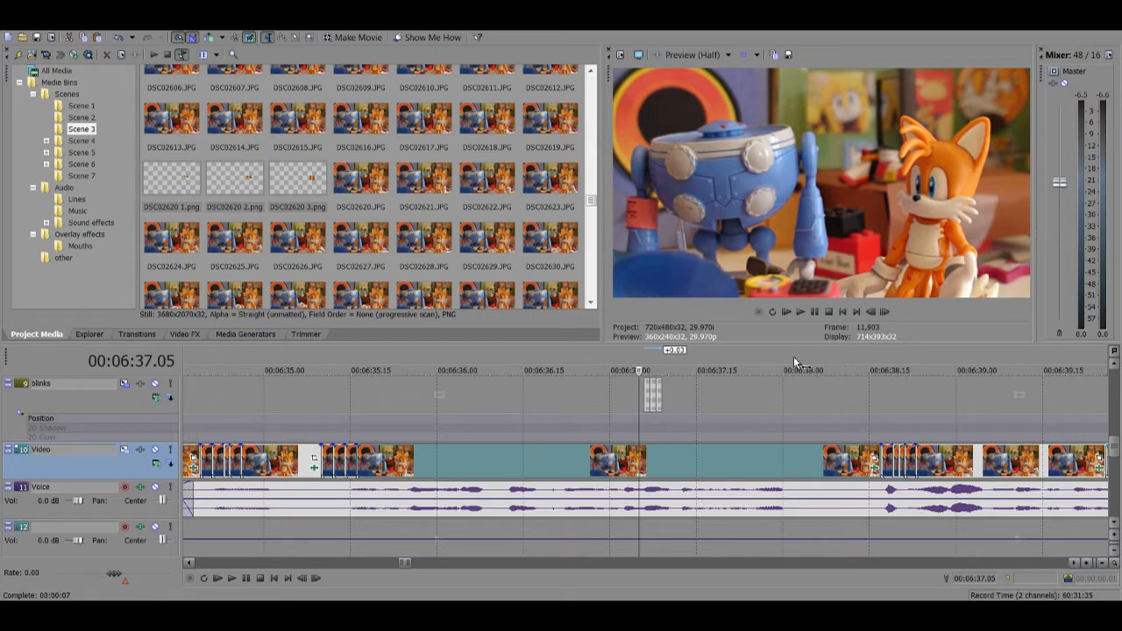
left_click(752, 467)
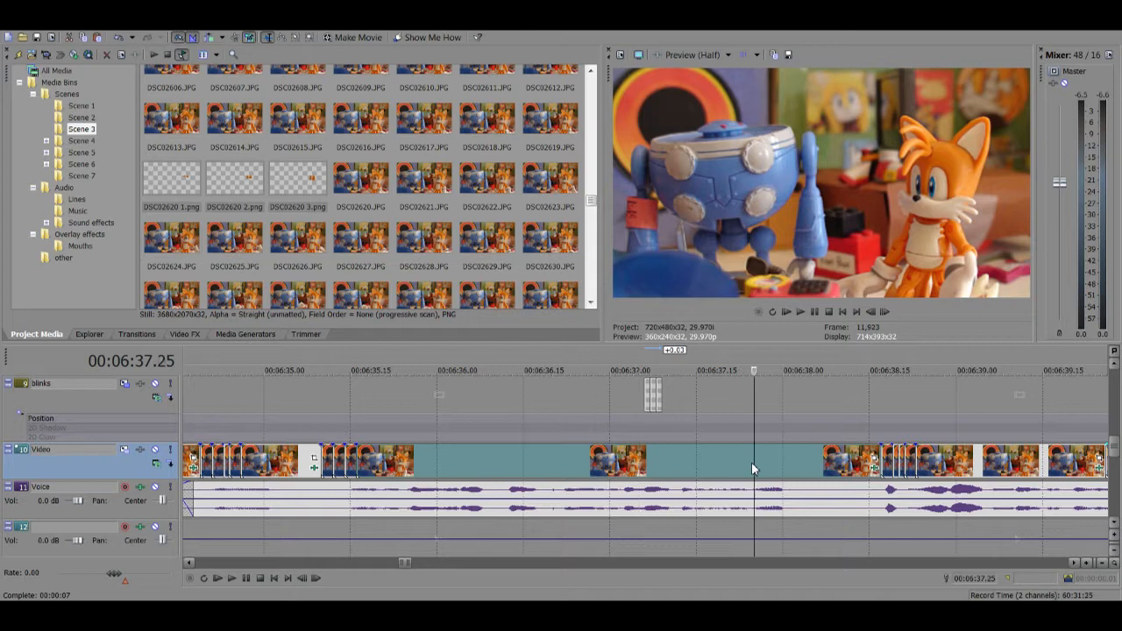
left_click(663, 472)
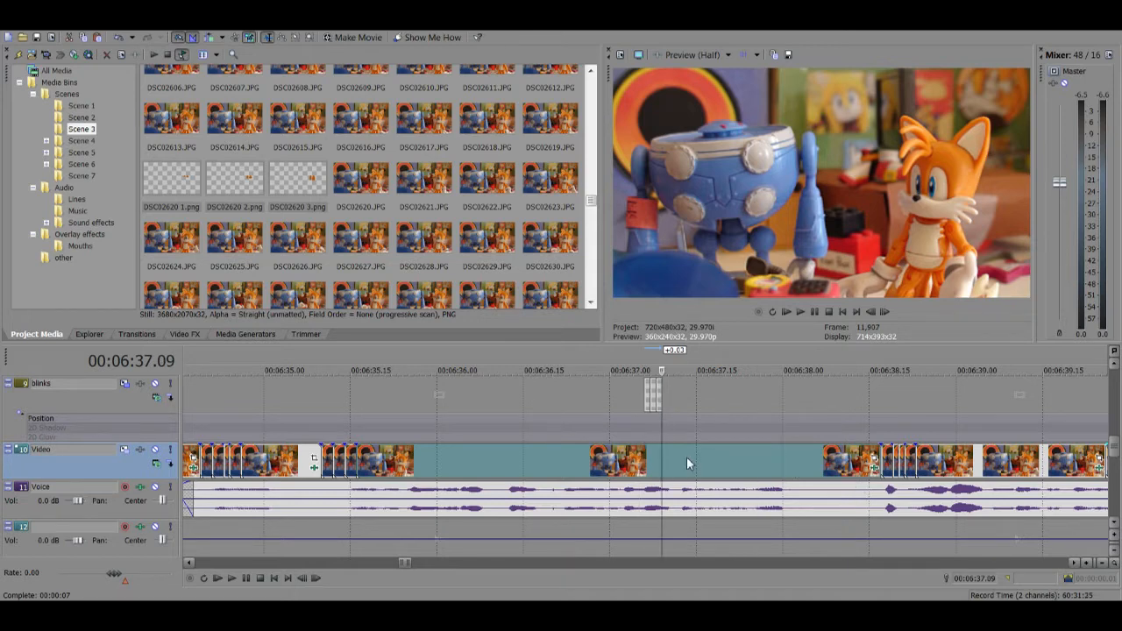
Step: Step through the blink from its first overlay to the closed-eyes frame at 00:06:37.08
left_click(649, 393)
scroll(649, 394, "up", 4)
key("Right")
scroll(647, 394, "up", 2)
key("Right")
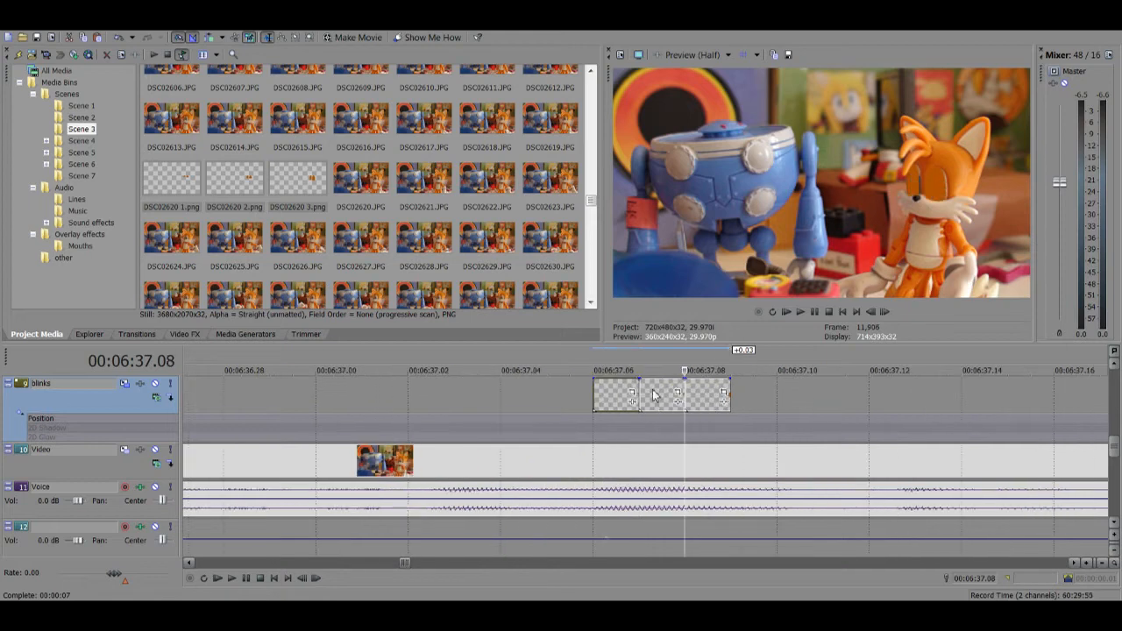
Step: Turn on Maintain Aspect Ratio for the video event beneath the blink overlays
scroll(690, 414, "down", 2)
scroll(690, 414, "down", 2)
right_click(739, 467)
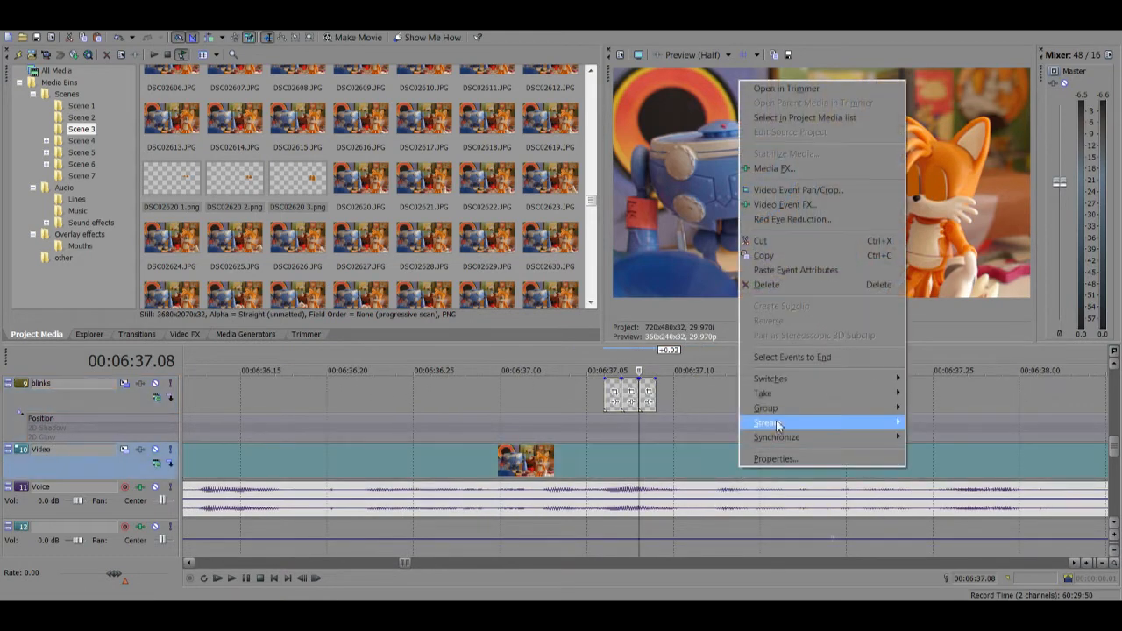
mouse_move(836, 383)
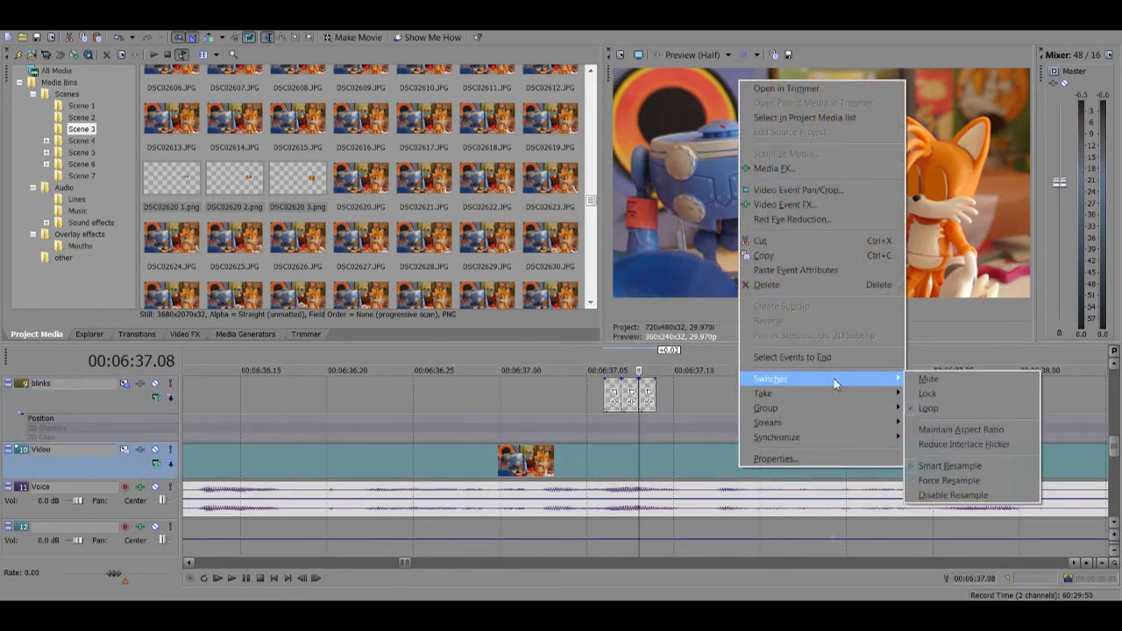
left_click(929, 430)
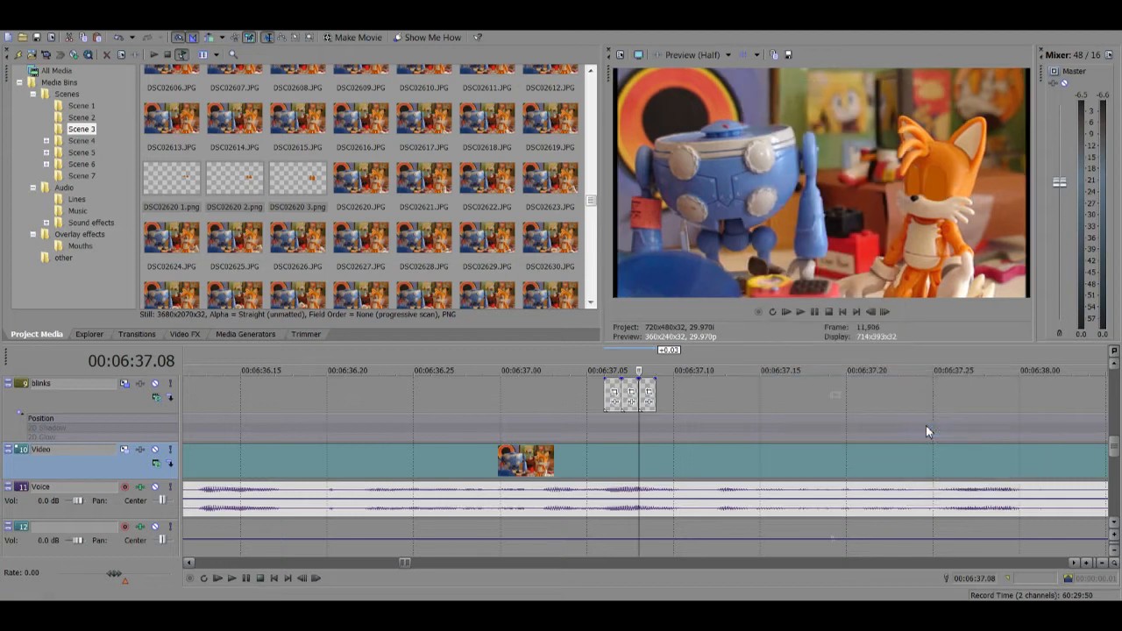
Step: Turn off Maintain Aspect Ratio for the video event beneath the blink overlays
right_click(672, 466)
mouse_move(712, 383)
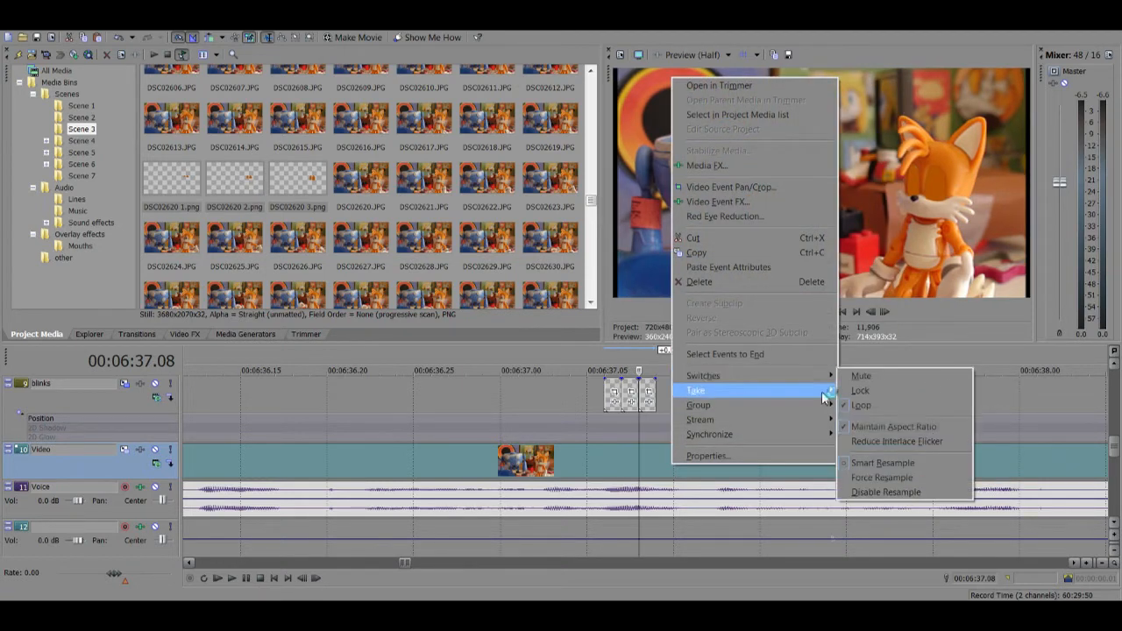
left_click(884, 429)
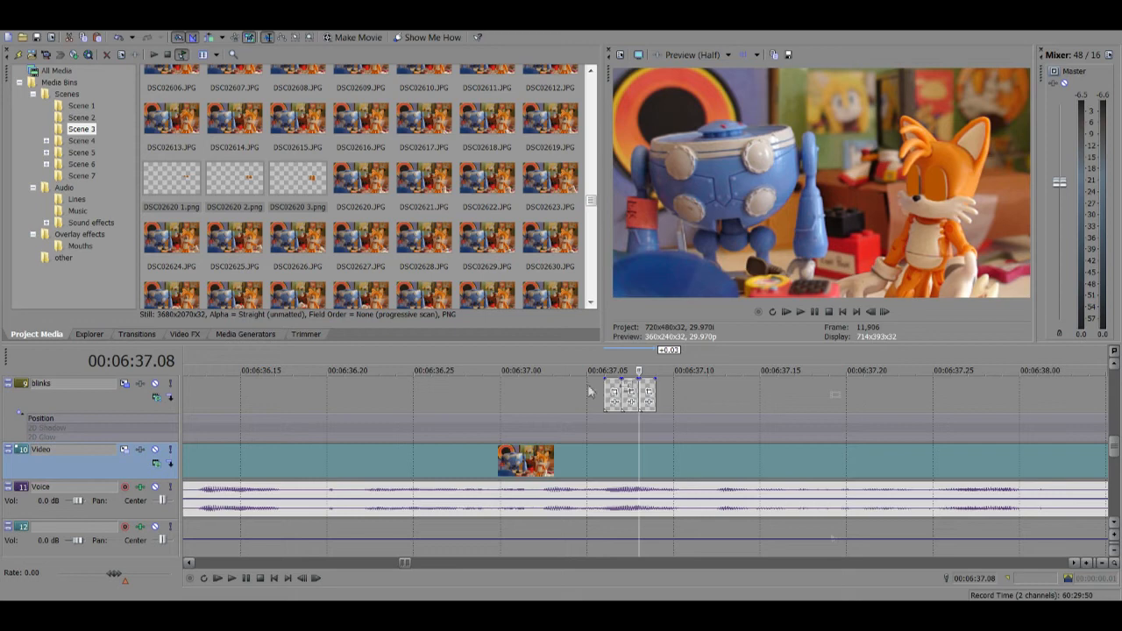
Step: Split the video event beneath the blink at 00:06:37.18 and select the part after the cut
scroll(626, 462, "down", 3)
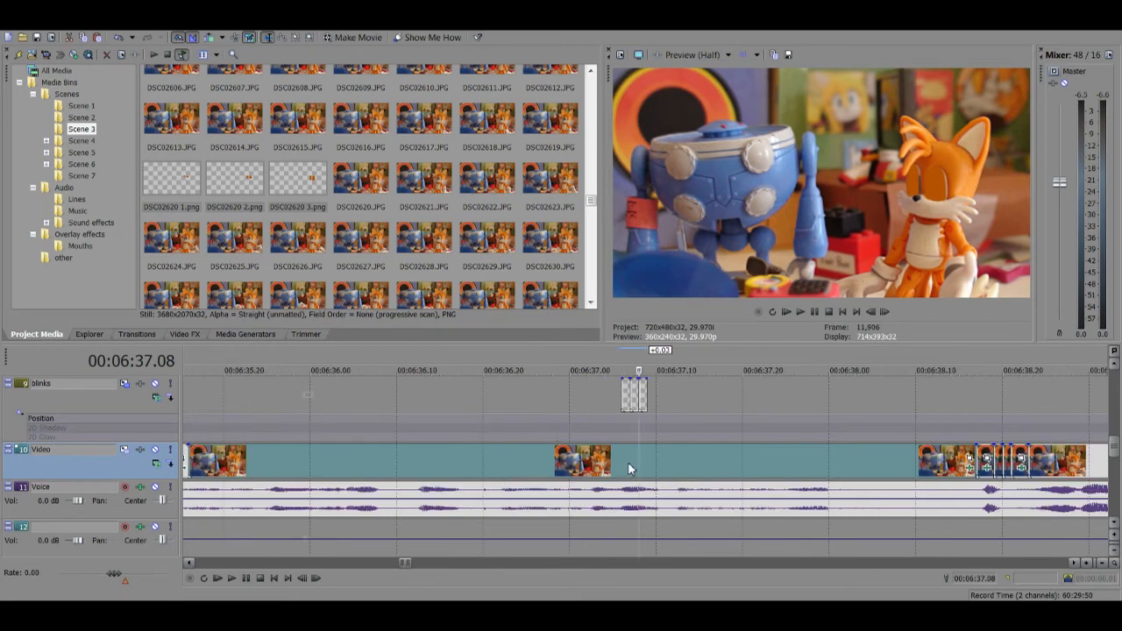
scroll(628, 462, "up", 3)
scroll(629, 461, "down", 1)
left_click(873, 465)
left_click(724, 459)
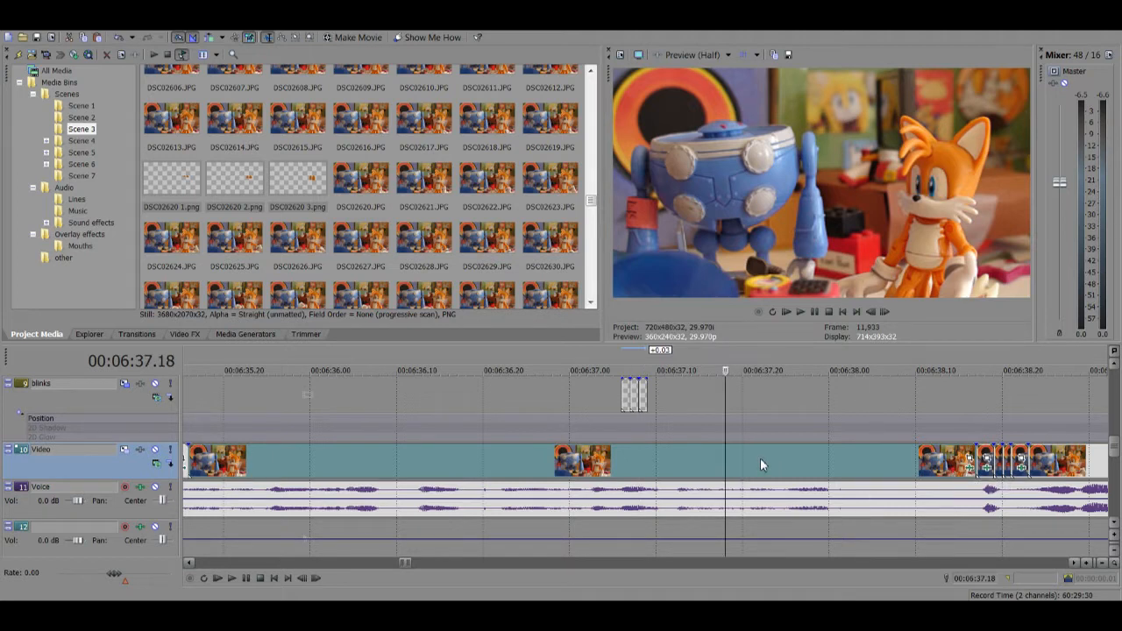
key("s")
left_click(691, 461)
left_click(769, 462)
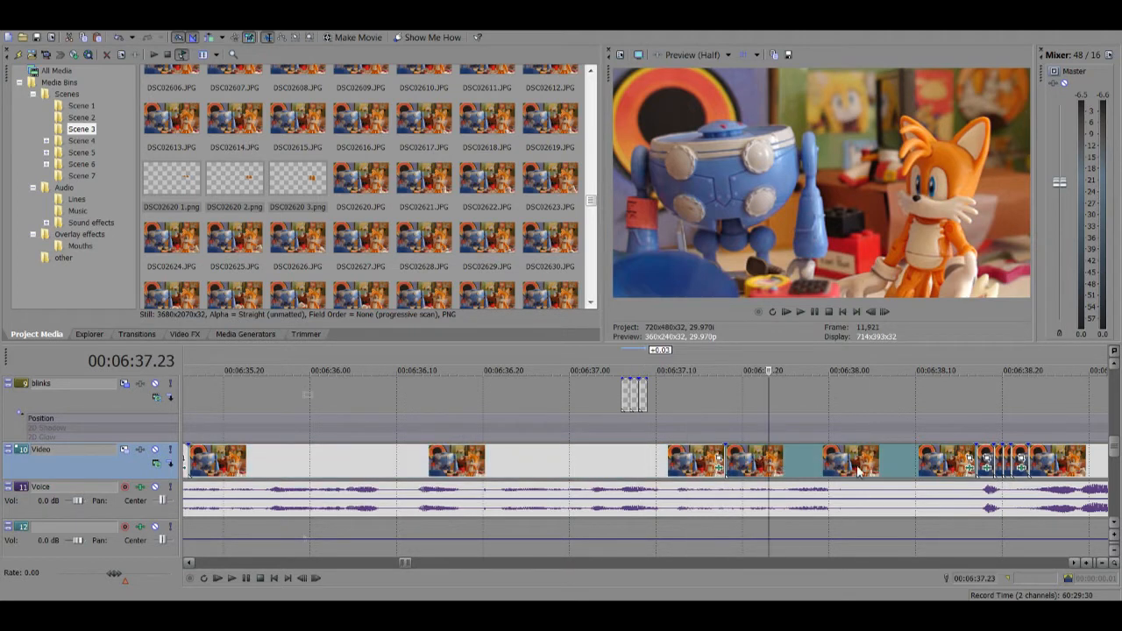
Step: Remove the Levels, Brightness and Contrast, Color Balance and remaining effects from the video event after the cut at 00:06:37.18
left_click(969, 463)
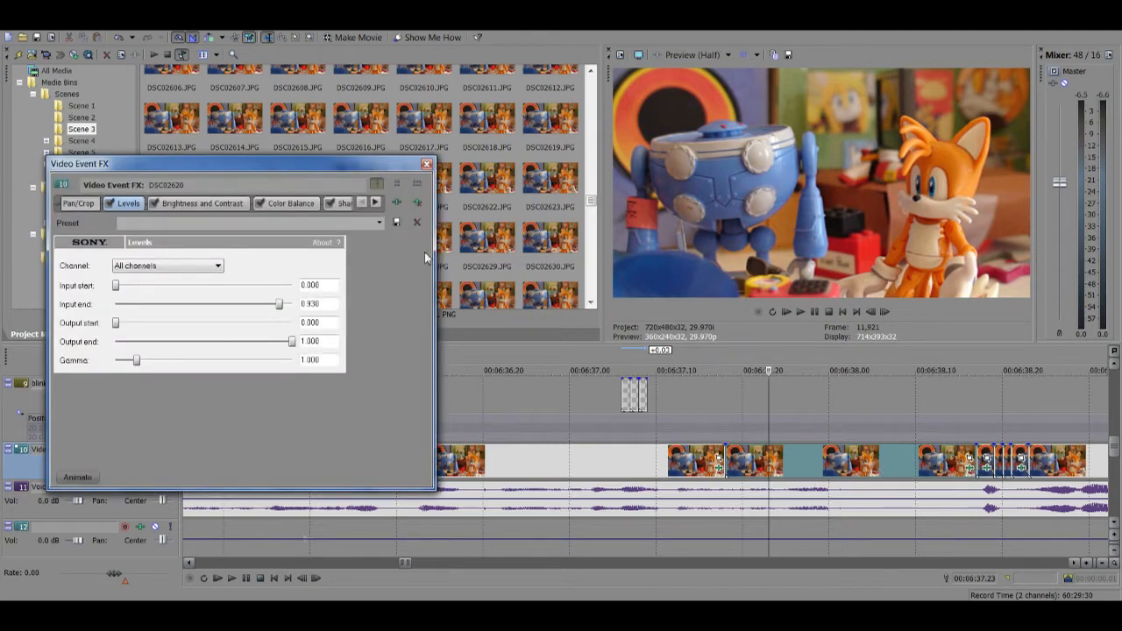
left_click(418, 203)
left_click(418, 204)
left_click(417, 204)
left_click(418, 204)
left_click(417, 205)
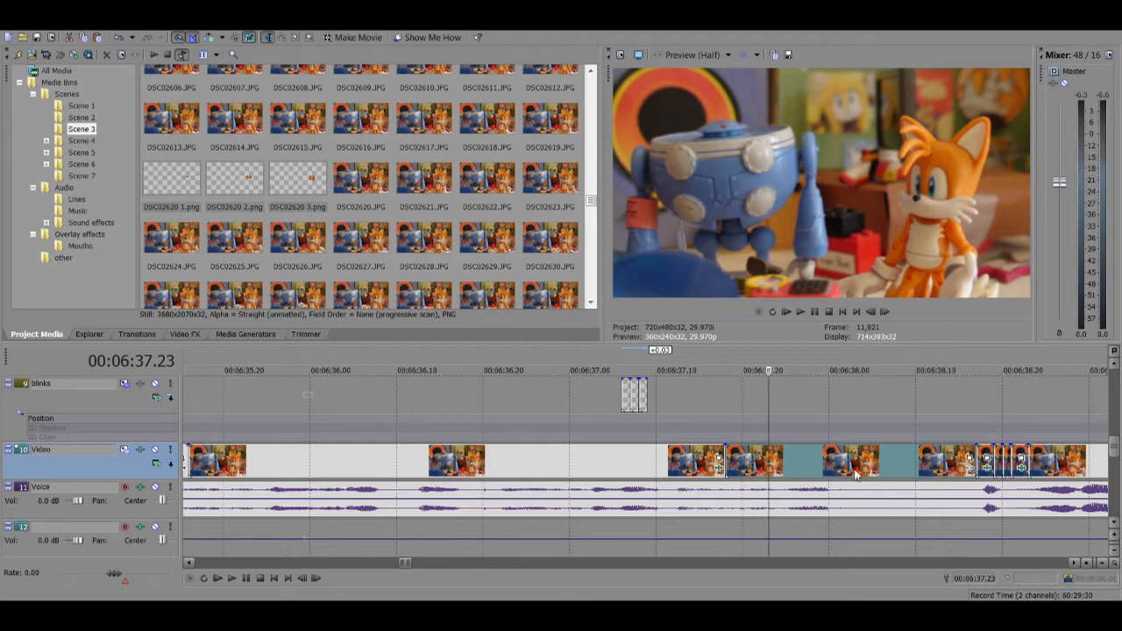
Step: Compare the preview of the video on both sides of the cut, with and without the effects
left_click(699, 456)
left_click(847, 473)
left_click(700, 475)
left_click(793, 469)
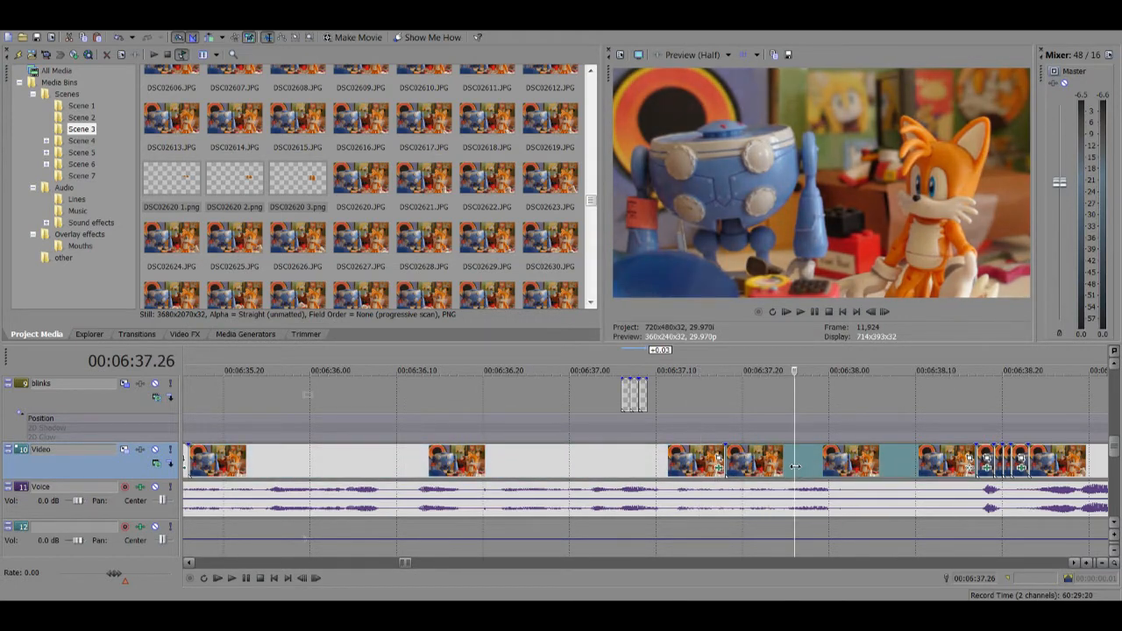
left_click(700, 471)
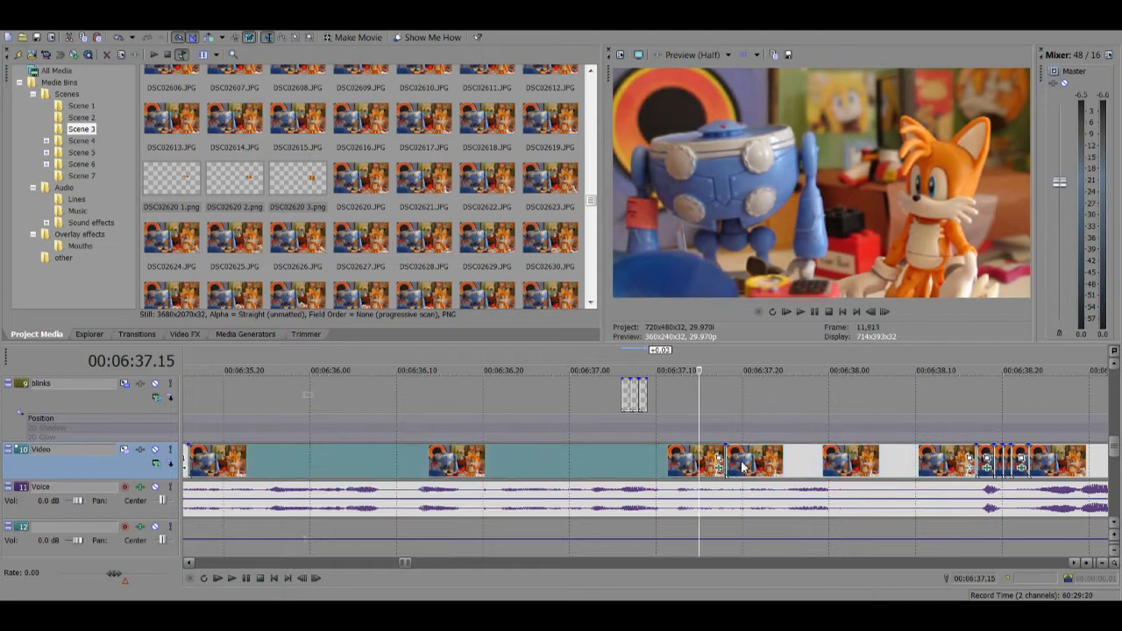
left_click(772, 467)
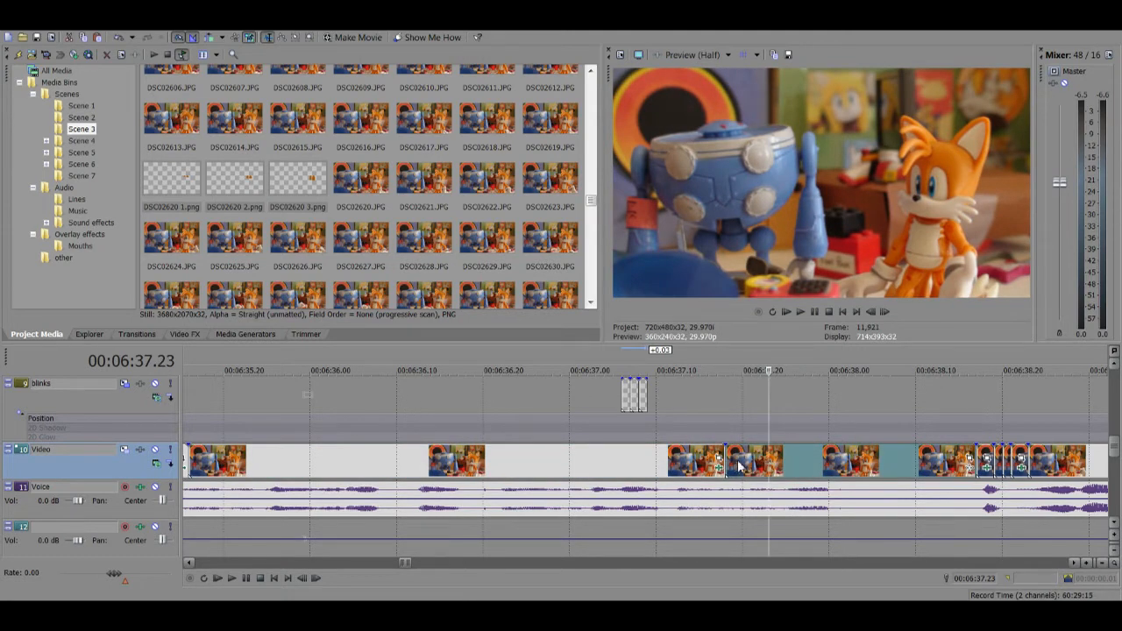
Step: Move the three blink overlays to 00:06:37.21, above the video event without effects
left_click(643, 396)
left_click_drag(644, 396, 772, 400)
left_click(752, 396)
scroll(753, 397, "up", 1)
key("Left")
Step: Step through the blink overlays above the effect-free video up to the closed-eyes frame at 00:06:37.23
left_click(708, 469)
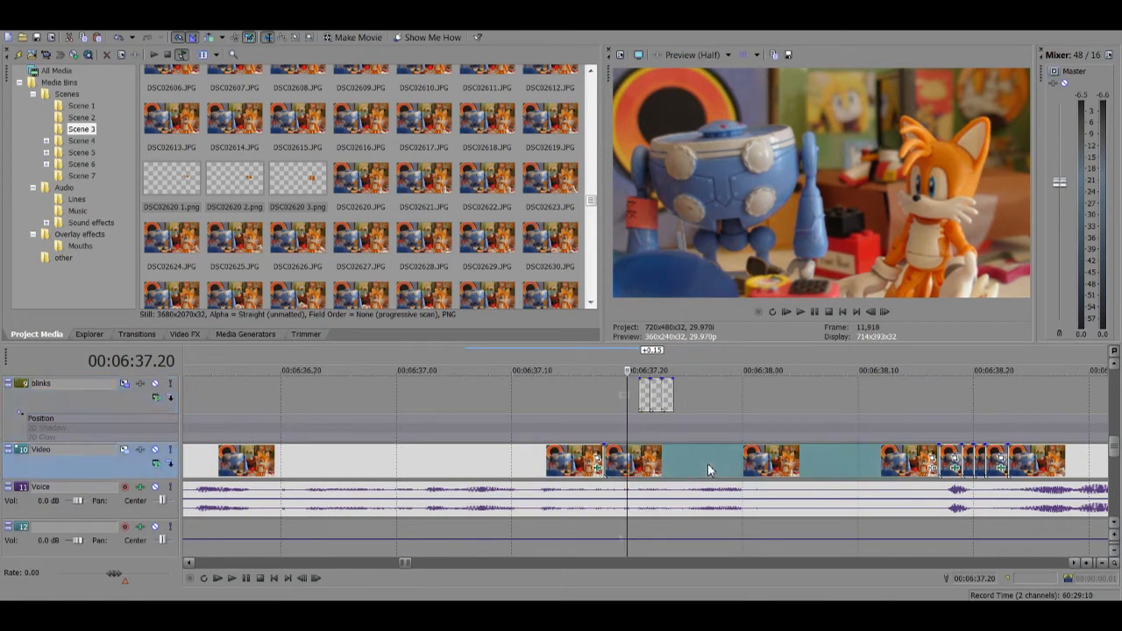
left_click(640, 466)
key("Left")
key("Right")
key("Right")
key("Right")
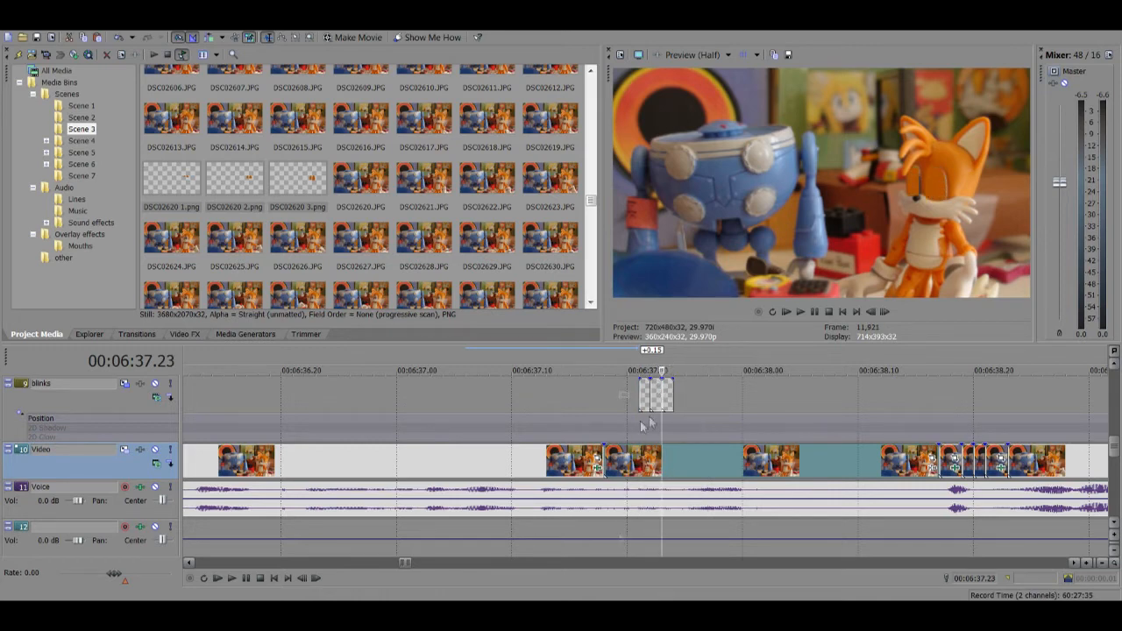
Step: Turn on Maintain Aspect Ratio for the effect-free video event beneath the blink overlays
right_click(689, 455)
mouse_move(731, 368)
left_click(864, 416)
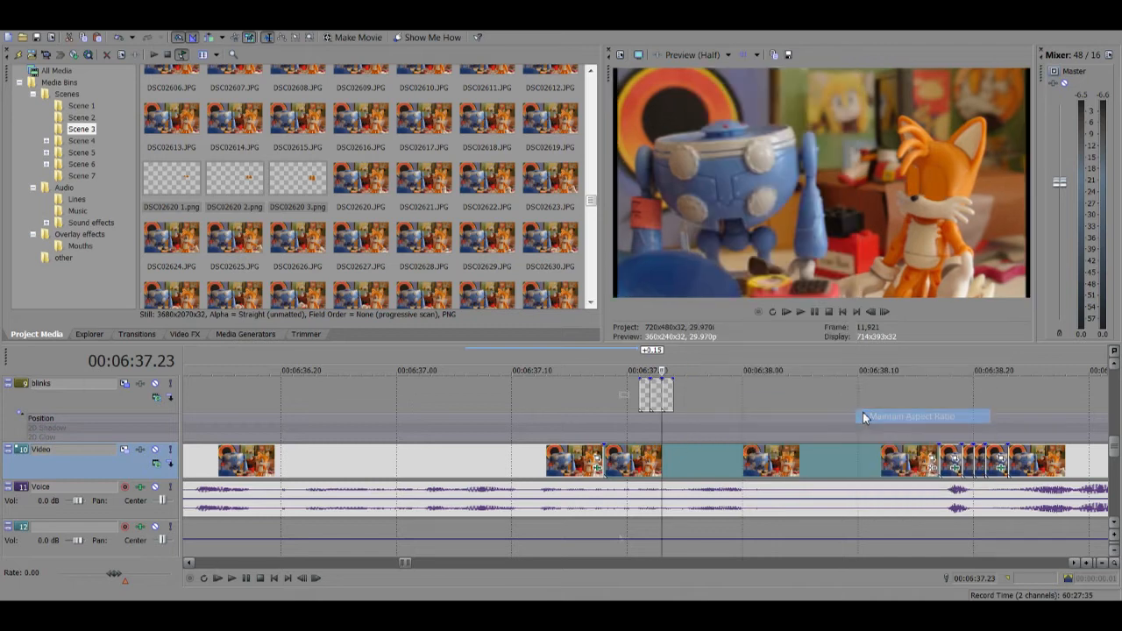
Step: Step frame by frame from 00:06:37.20 through the blink to 00:06:37.25 and check how the overlays match the video
left_click(640, 392)
key("Left")
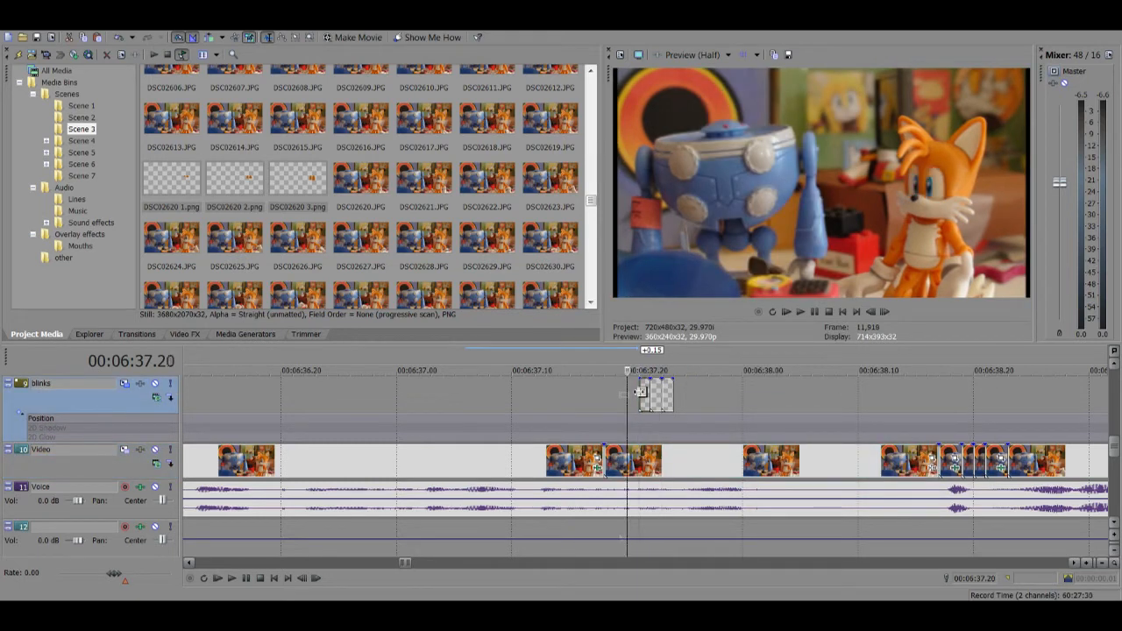
key("Right")
key("Left")
key("Right")
key("Right")
key("Right")
key("Right")
key("Right")
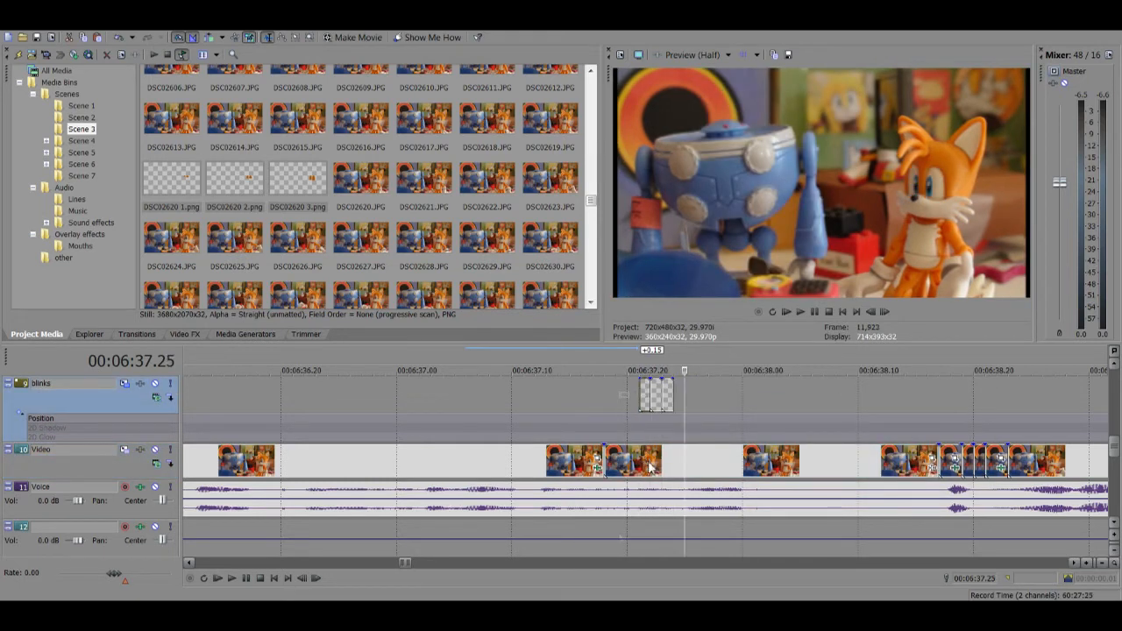
Step: Delete the effect-free video event and extend the preceding event across the gap to the next clip
right_click(645, 465)
left_click(679, 279)
left_click_drag(607, 458, 934, 457)
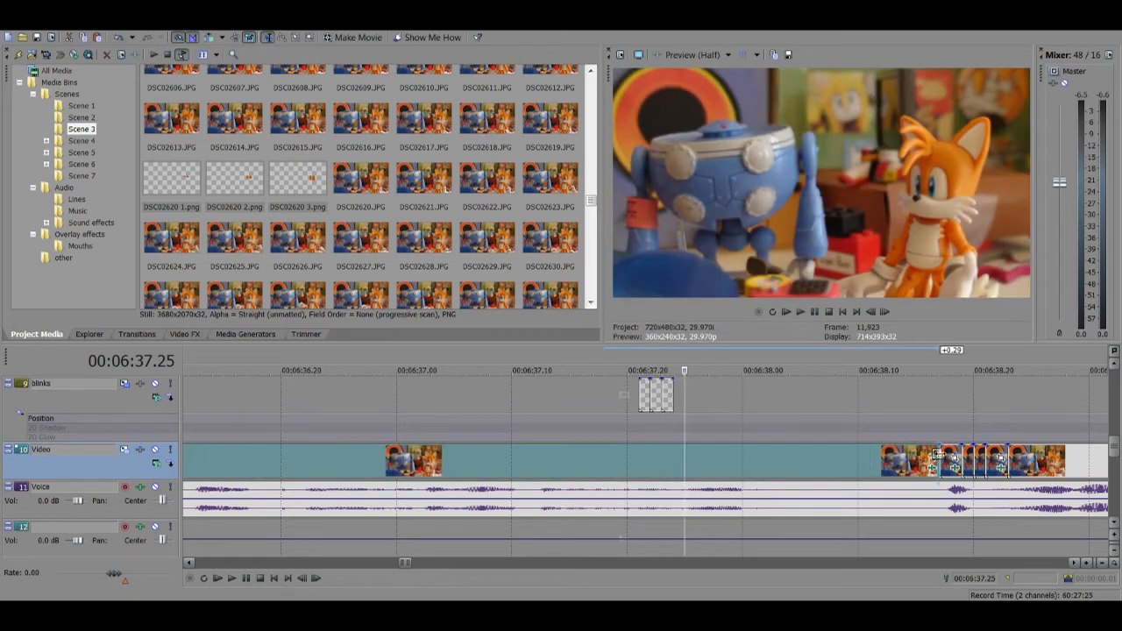
Step: Step through the three blink overlays above the restored video and back to 00:06:37.19
left_click(641, 397)
key("Right")
key("Right")
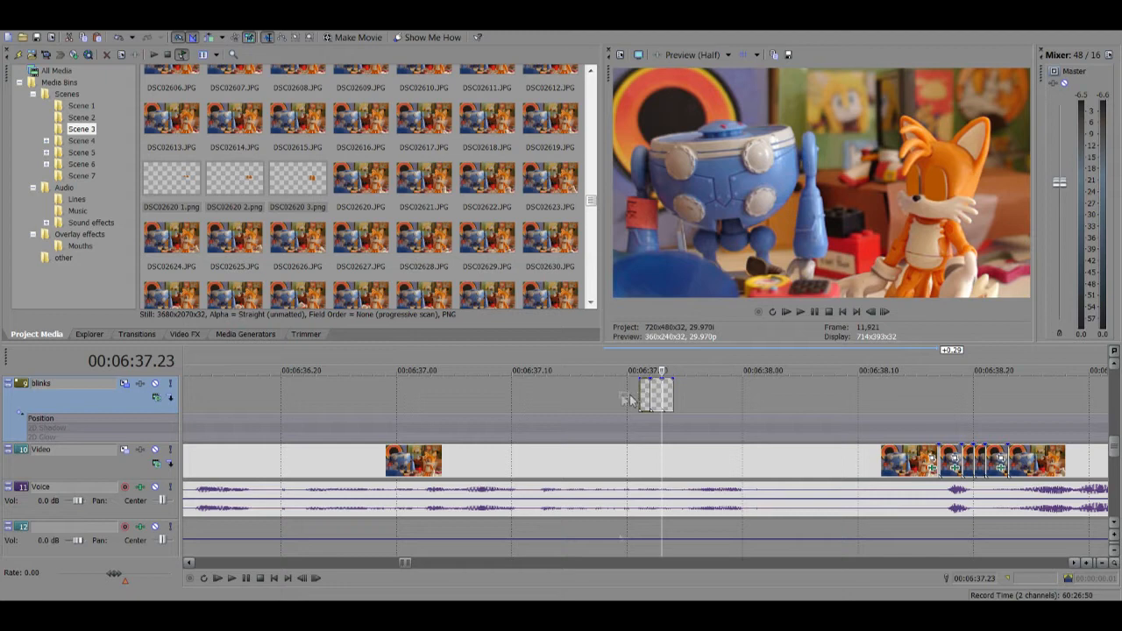
key("Left")
key("Left")
key("Left")
key("Left")
key("Up")
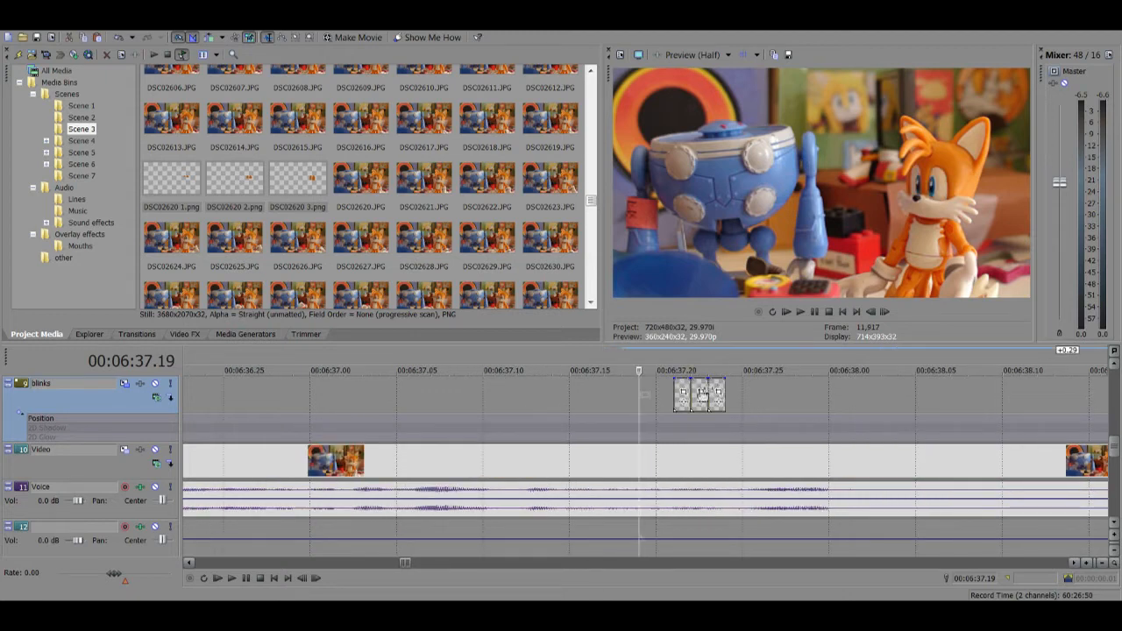
key("Down")
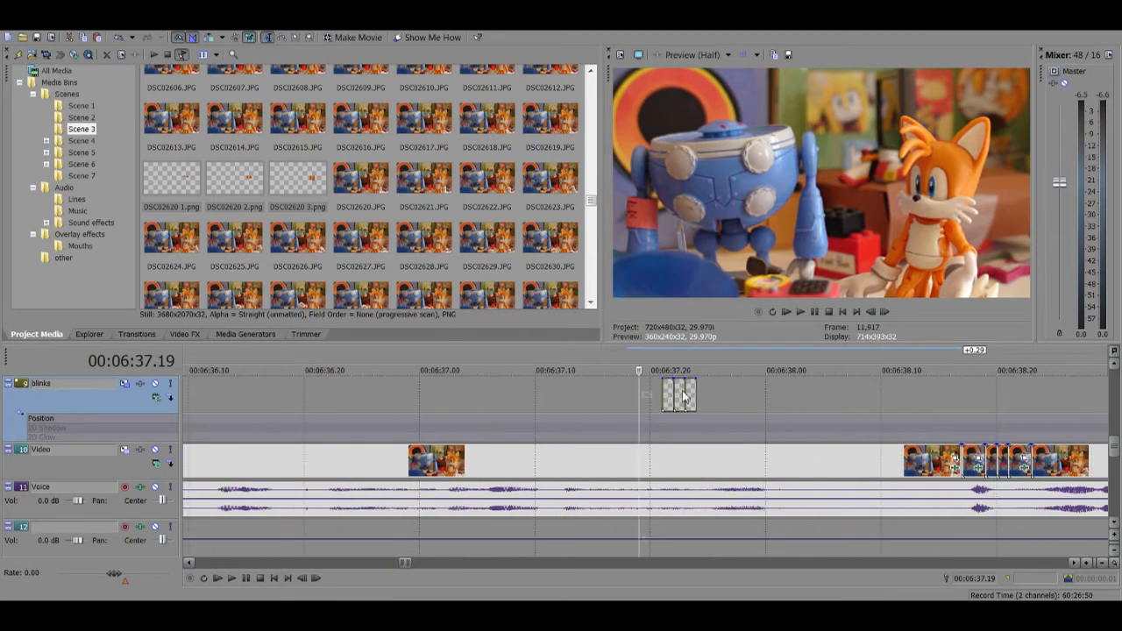
Step: Move the three blink overlays to start at 00:06:37.19 and extend the closed-eyes overlay to two frames
left_click_drag(694, 394, 675, 395)
right_click(706, 462)
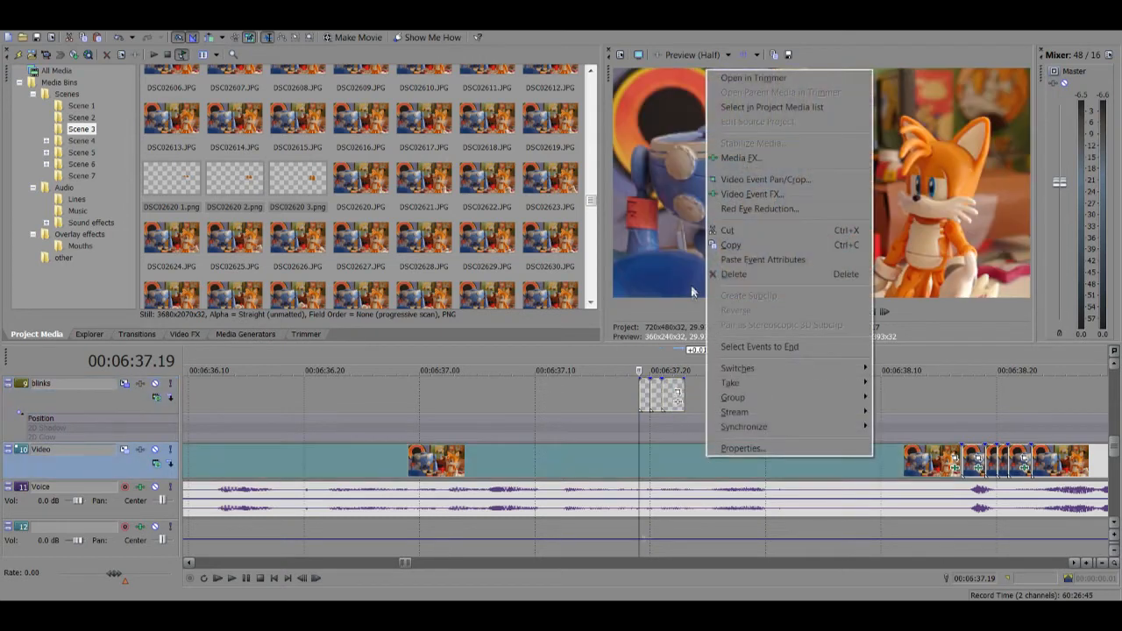
left_click(732, 259)
Step: Add DSC02620 2.png and DSC02620 1.png to the blinks track as one-frame overlays directly after the closed-eyes overlay
left_click(664, 398)
scroll(664, 399, "up", 2)
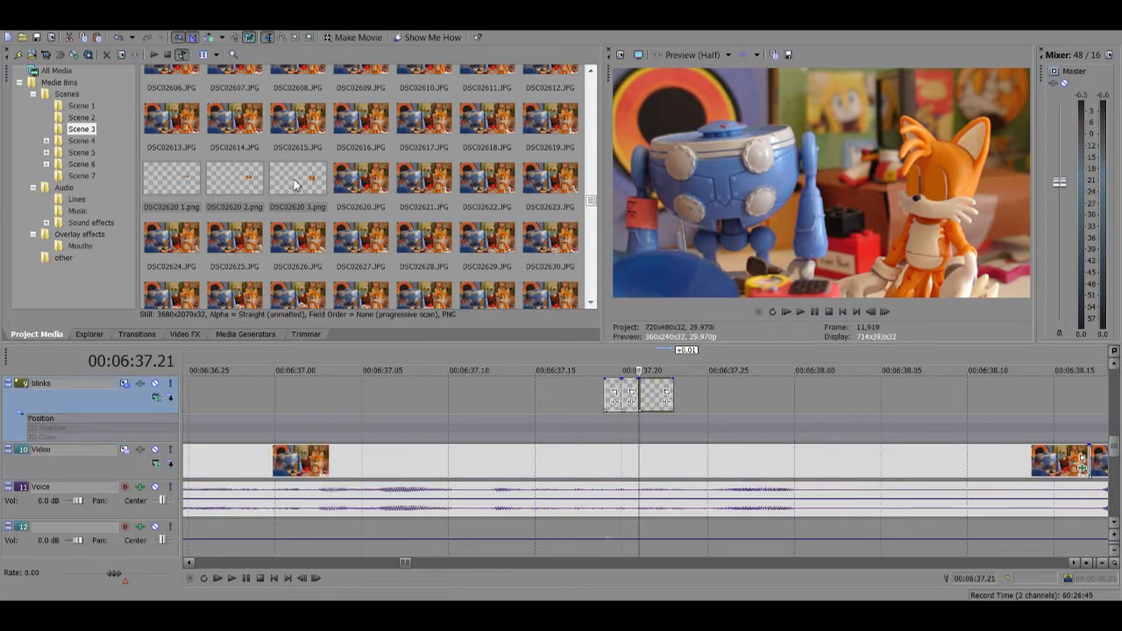
left_click_drag(250, 186, 681, 400)
left_click_drag(195, 180, 690, 394)
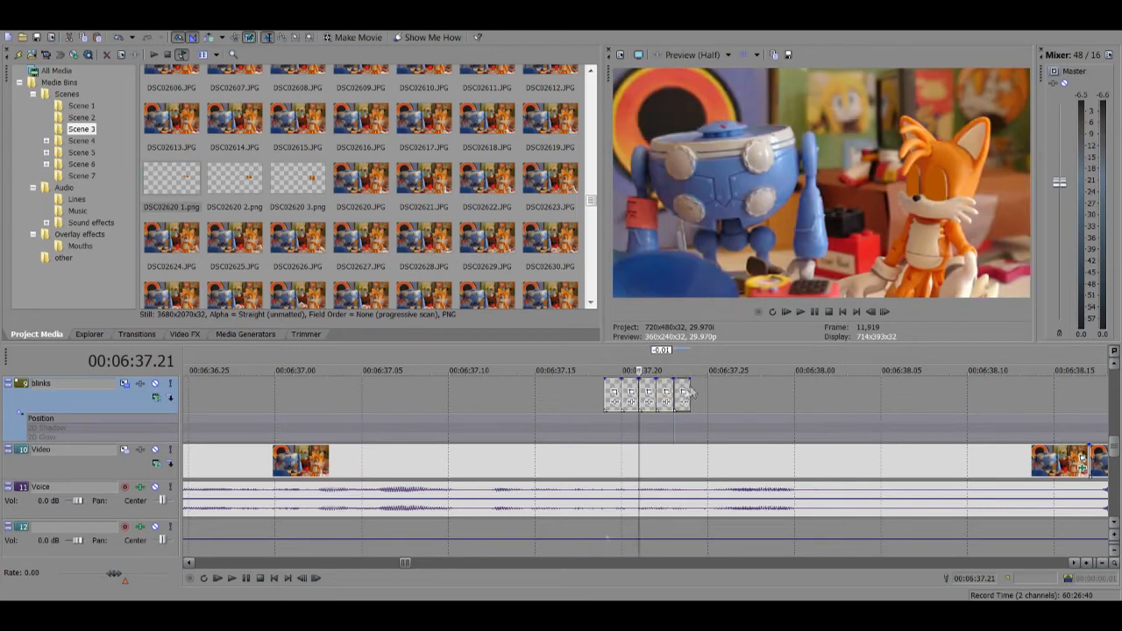
Step: Step frame by frame through the five-image blink, starting at 00:06:37.18
left_click(608, 392)
key("Left")
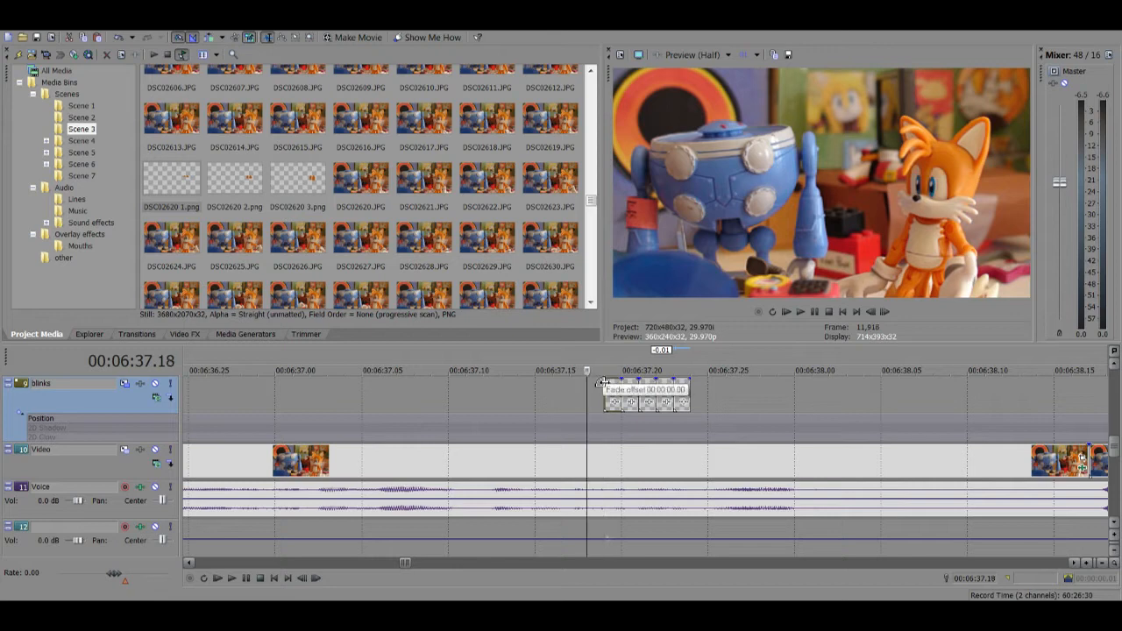
key("Right")
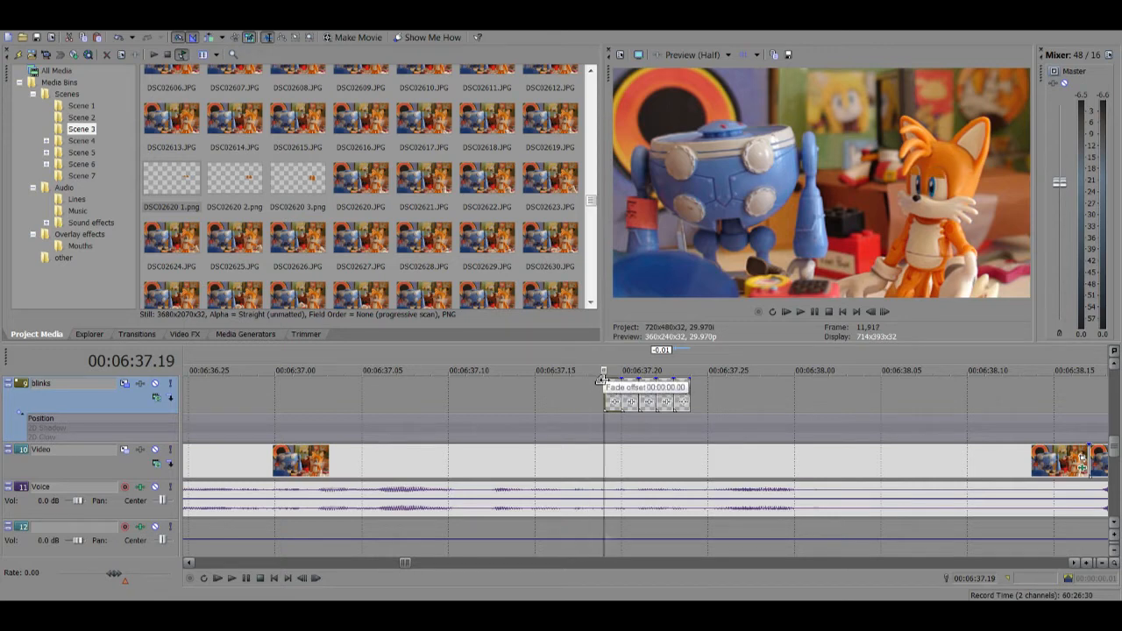
key("Left")
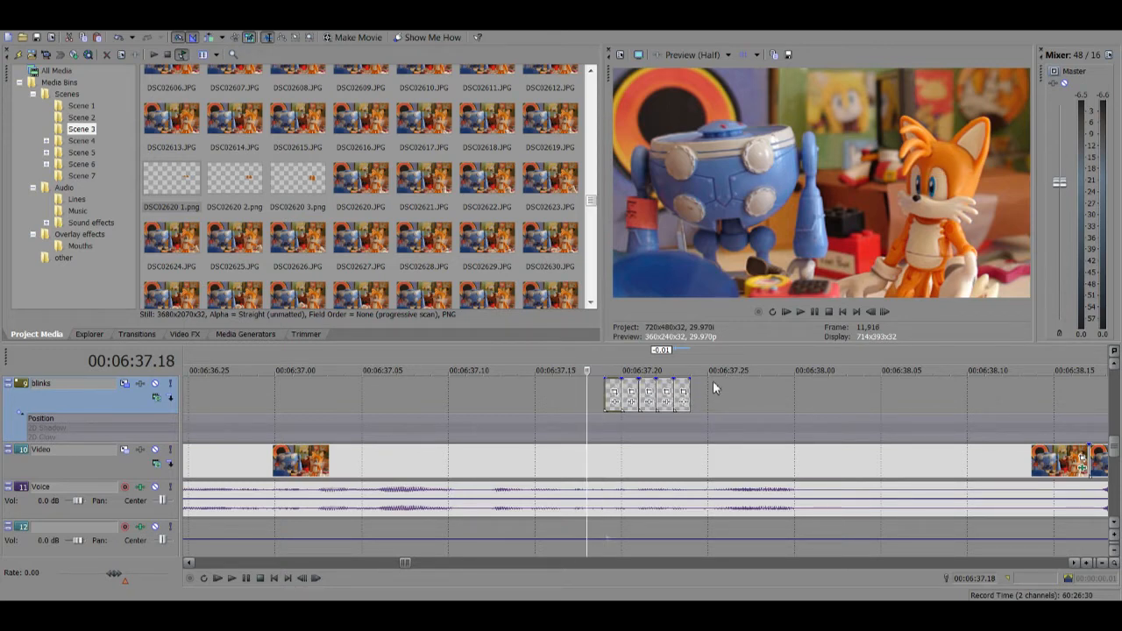
key("Right")
key("Right")
key("Right")
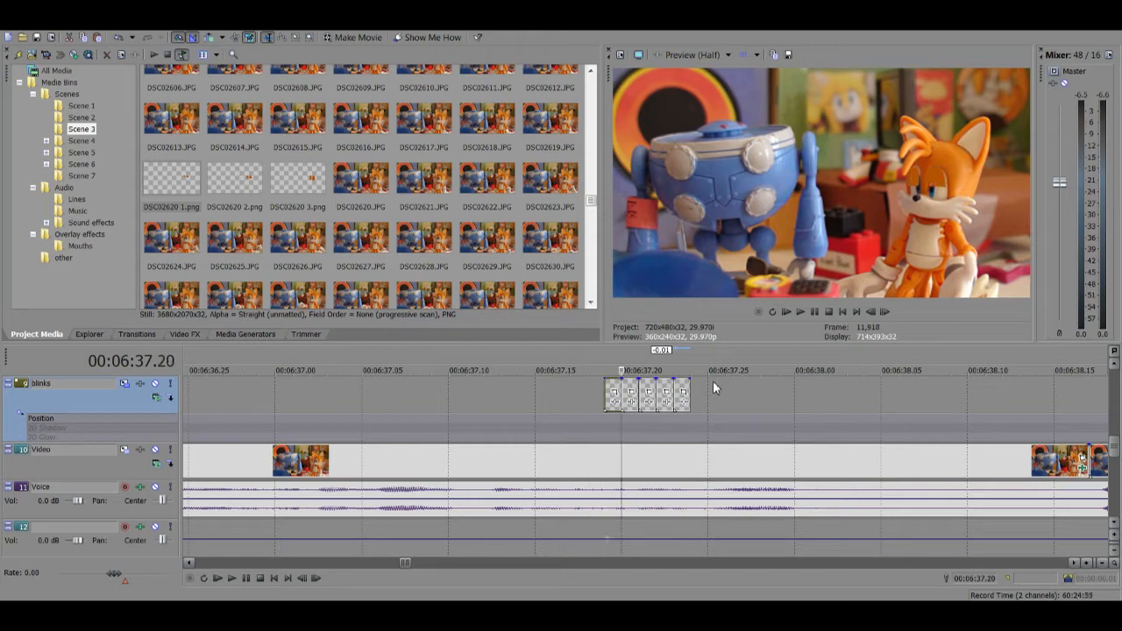
key("Right")
key("Right")
key("Right")
Step: Hold the closed-eyes overlay for two frames, shifting the two reopening overlays one frame along the blinks track
left_click(586, 395)
left_click(649, 392)
left_click(619, 391)
left_click(629, 391)
left_click(646, 392)
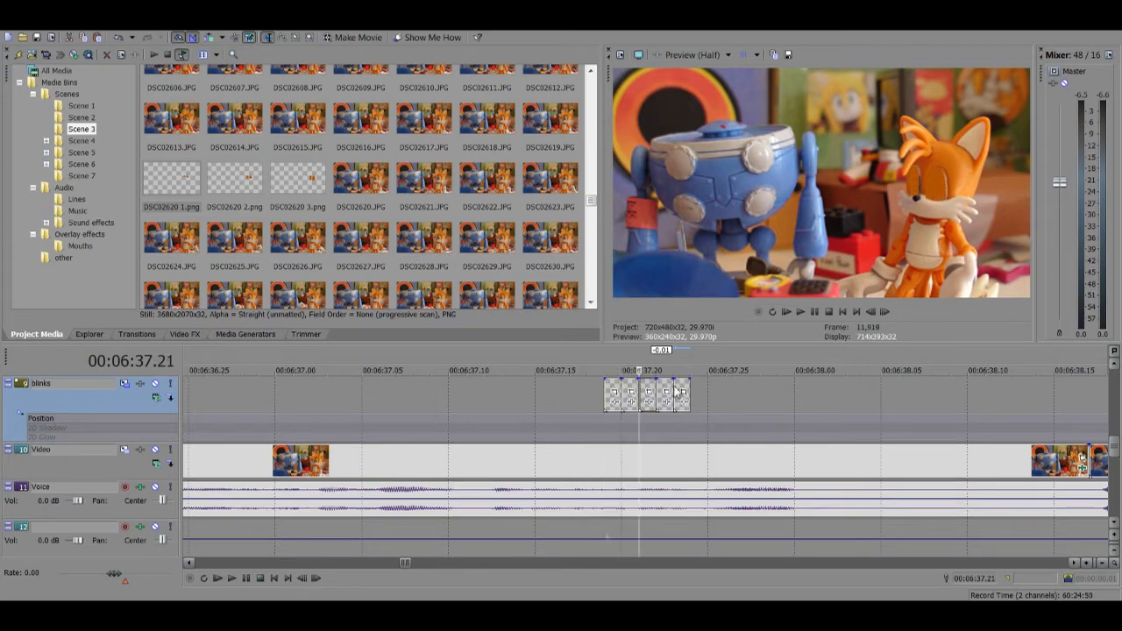
left_click_drag(681, 386, 641, 391)
key("alt+Right")
key("alt+Right")
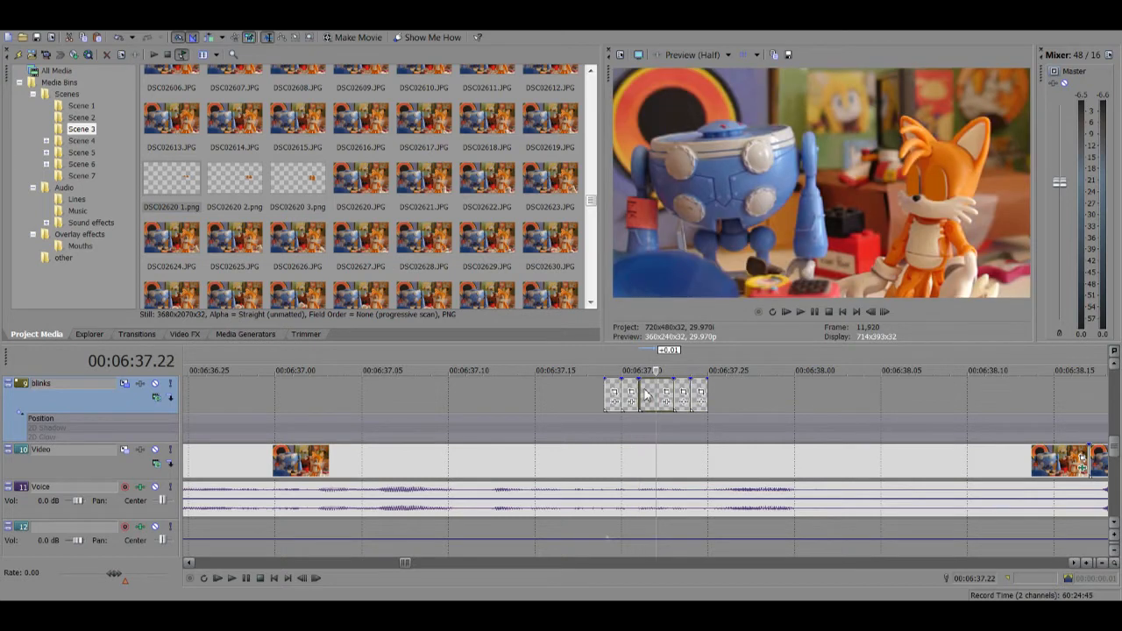
Step: Step frame by frame through the lengthened blink from 00:06:37.18 and check its timing
left_click(604, 384)
key("alt+Left")
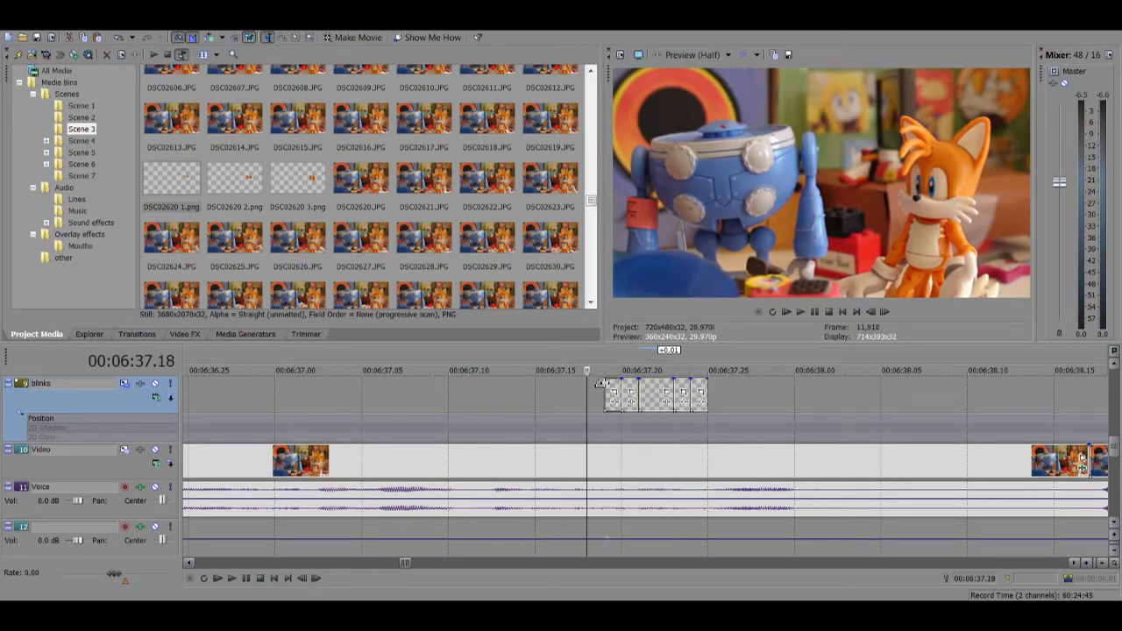
key("alt+Right")
key("alt+Right")
key("alt+Right")
key("alt+Right")
key("alt+Right")
key("alt+Right")
key("alt+Right")
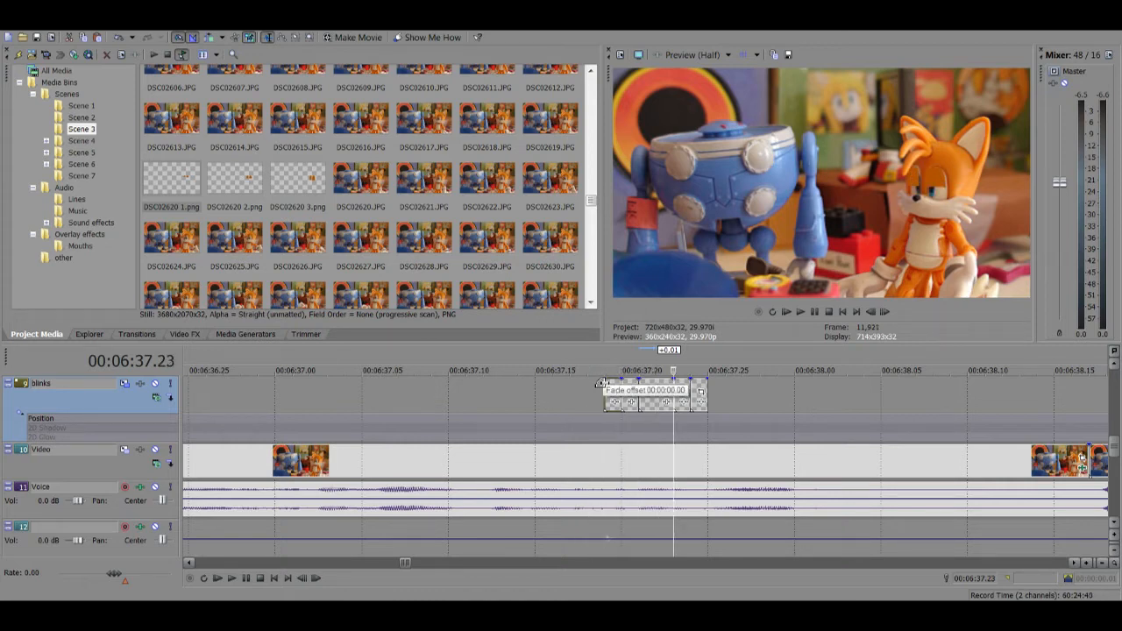
Step: Examine the half-closed and closed-eyes overlays again, moving the playhead back and forth across the blink
left_click(673, 391)
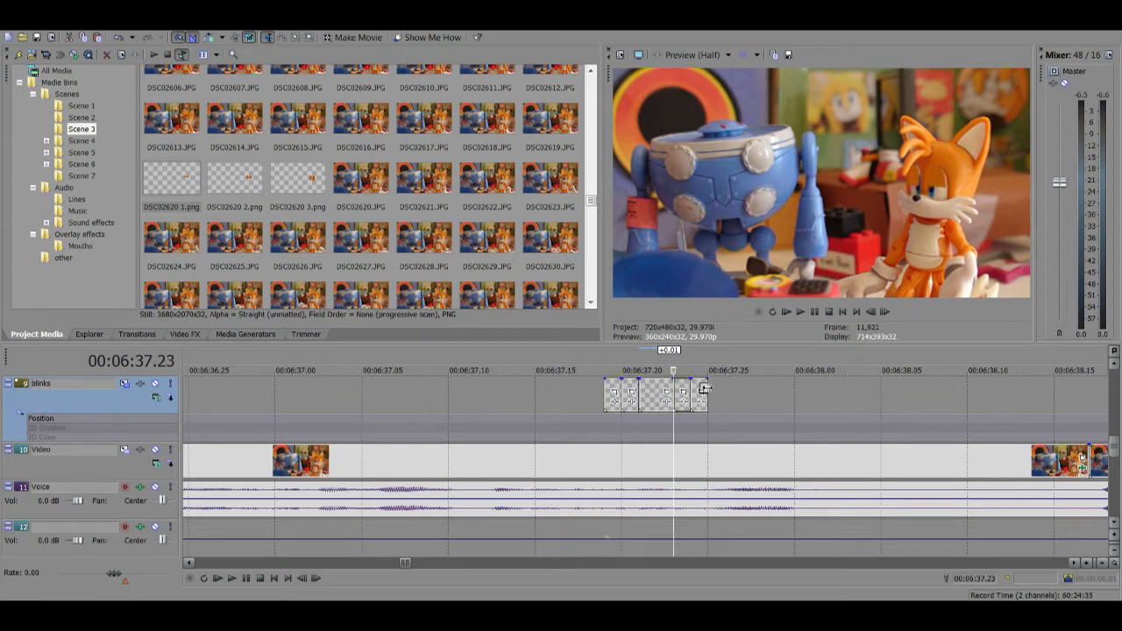
left_click(609, 391)
key("Right")
key("Right")
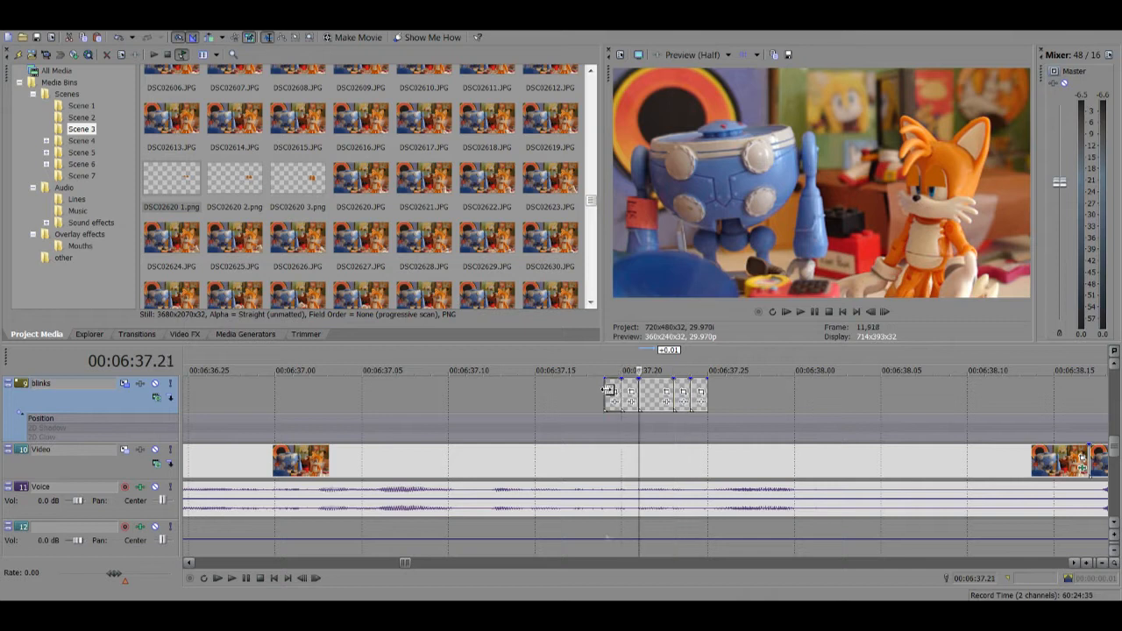
key("Left")
key("Left")
key("Left")
key("Left")
left_click(658, 395)
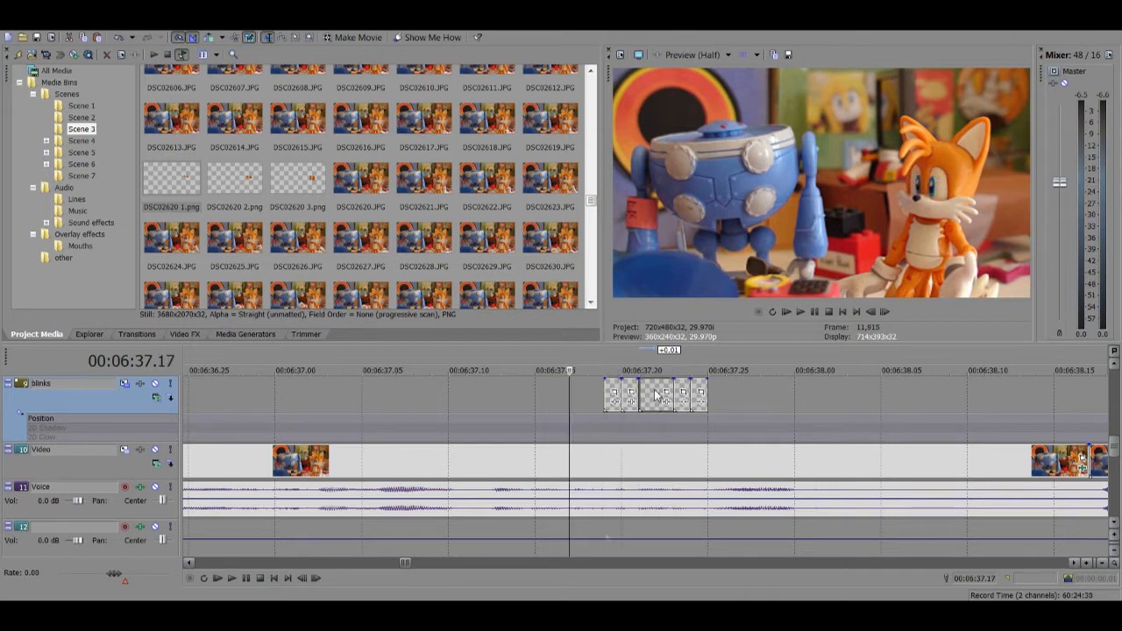
key("Right")
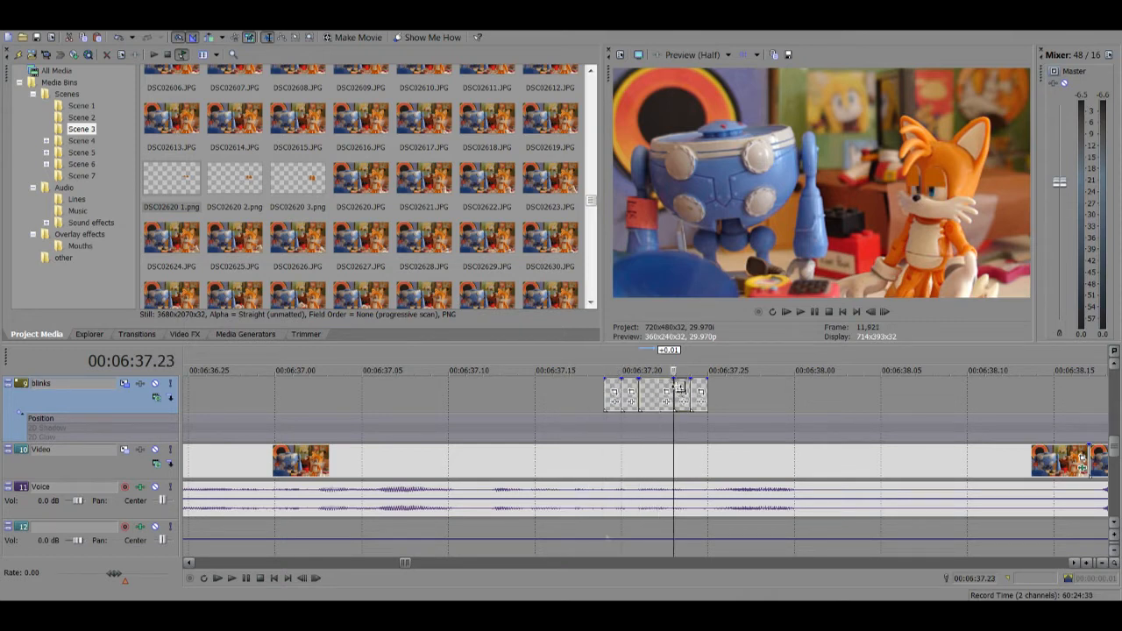
key("Left")
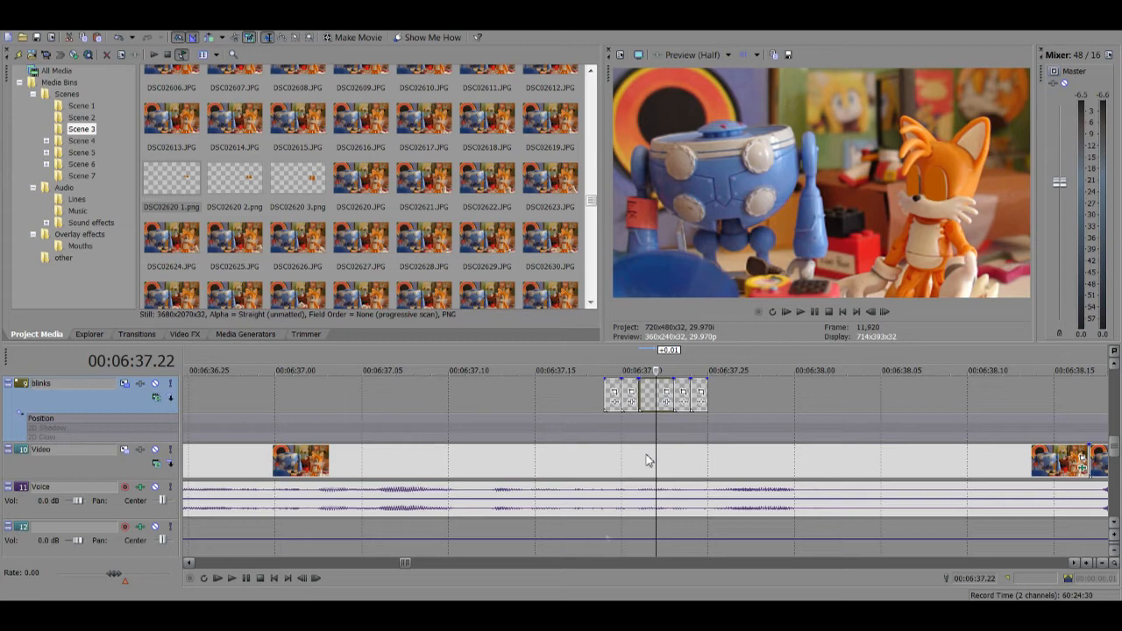
Step: Copy the main video event and paste its event attributes onto the closed-eyes overlay at 00:06:37.22
right_click(682, 457)
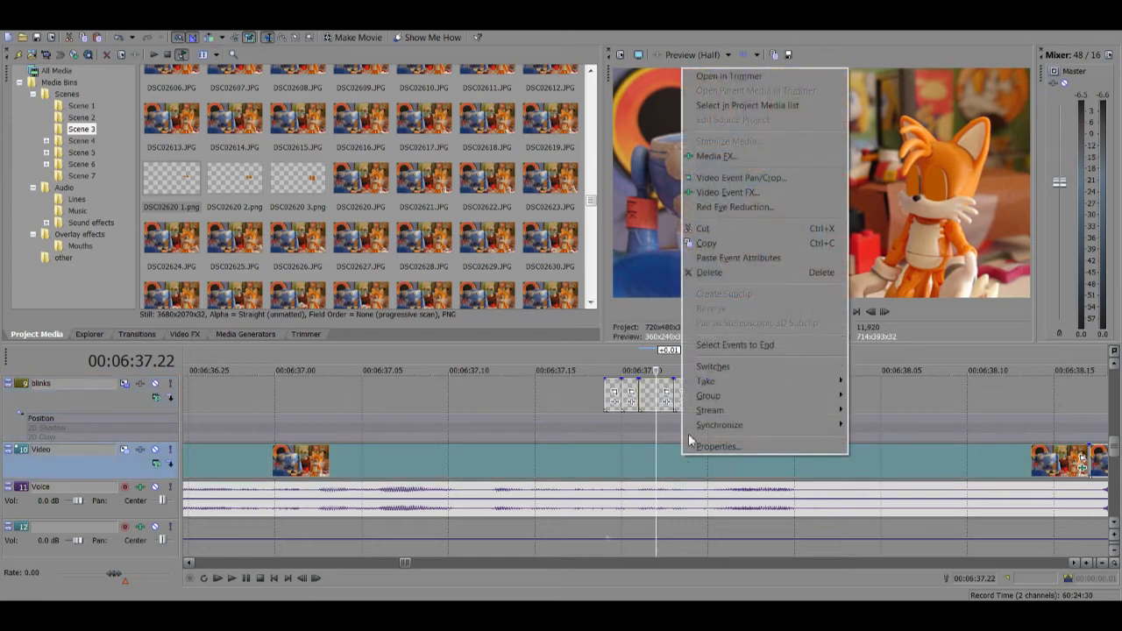
left_click(700, 245)
left_click(610, 402)
scroll(657, 403, "up", 2)
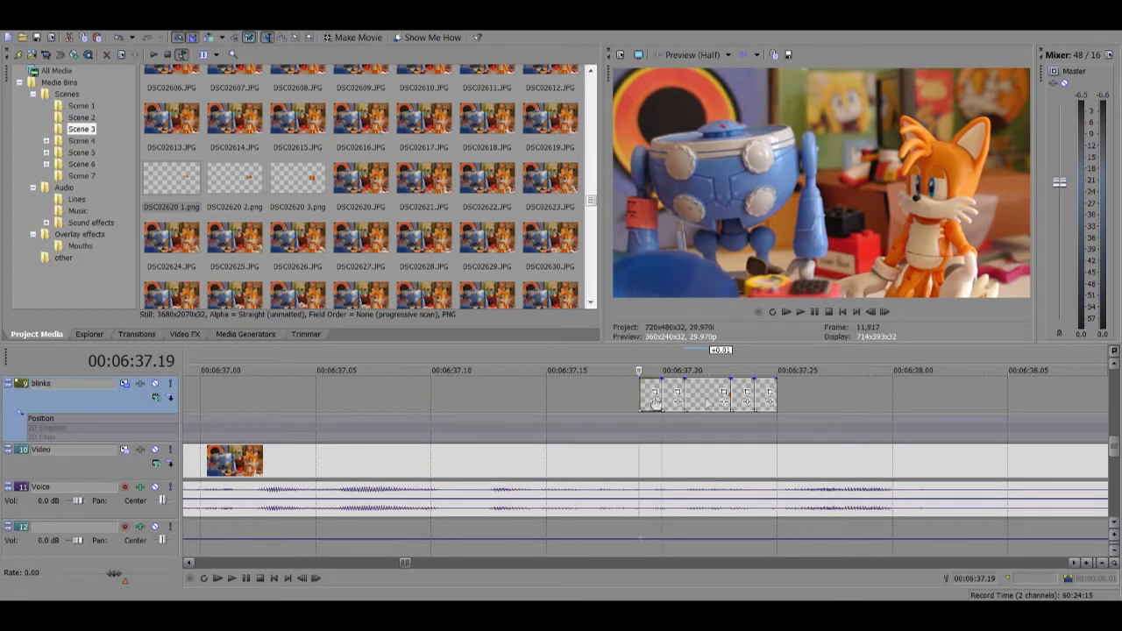
left_click(709, 403)
scroll(743, 464, "down", 1)
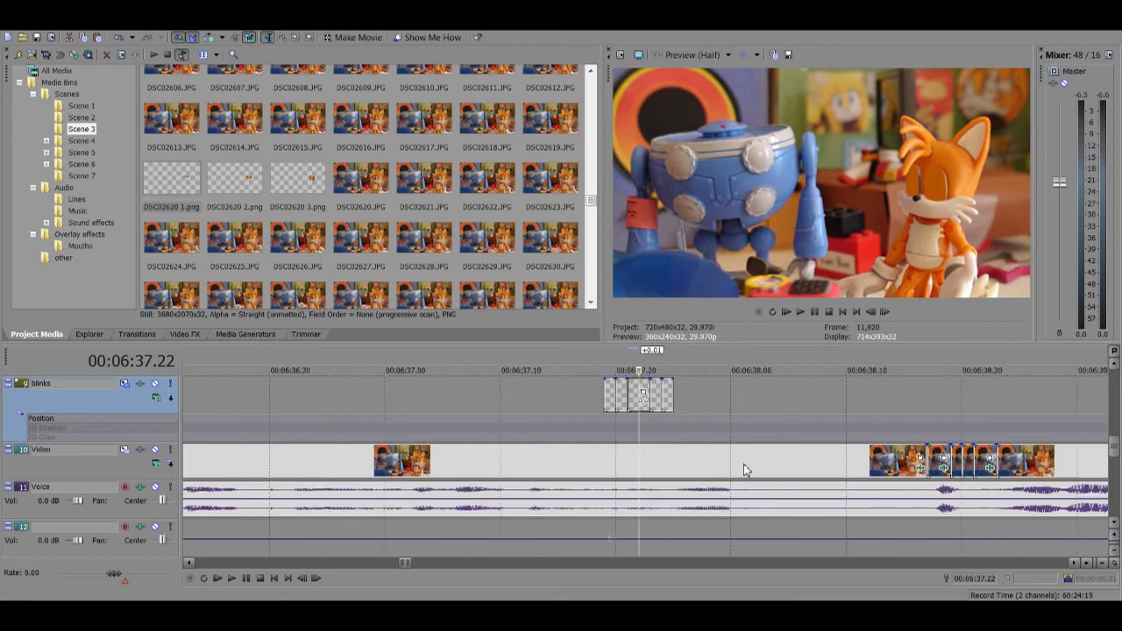
scroll(728, 460, "up", 1)
right_click(628, 397)
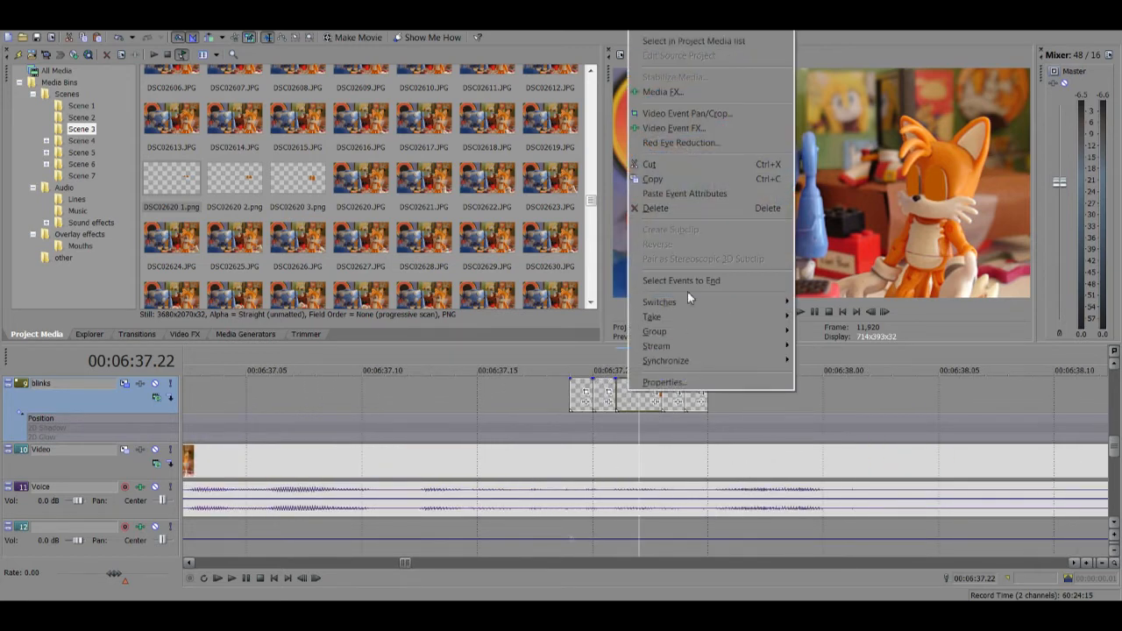
left_click(681, 194)
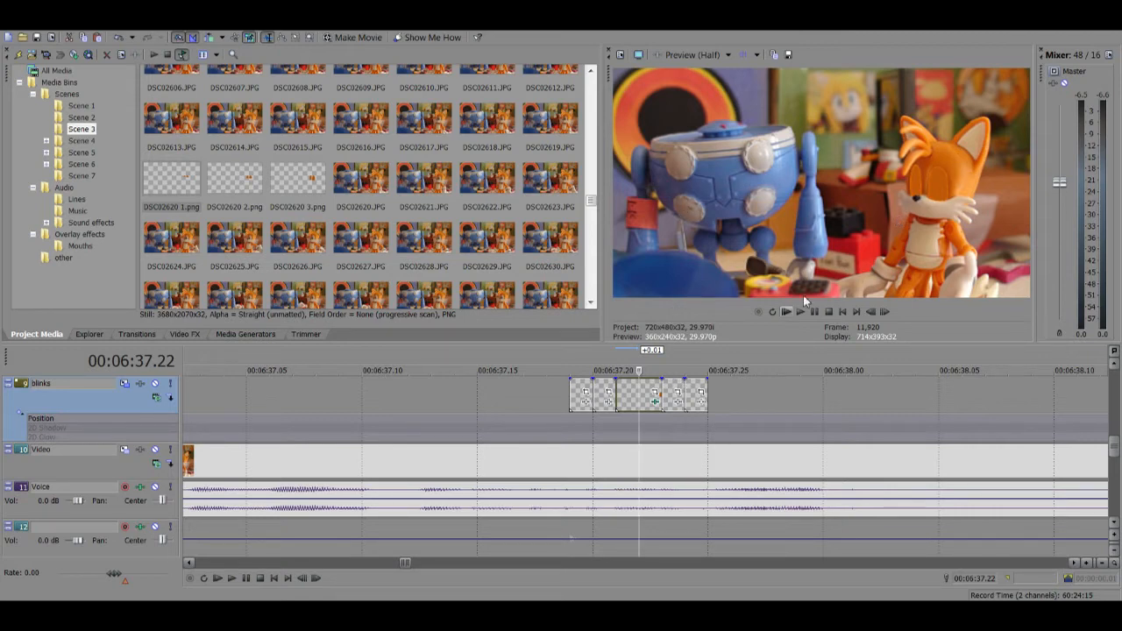
Step: Examine the Sharpen effect in the main video event's effects chain beside the blink, leaving its settings as they are
scroll(666, 434, "down", 4)
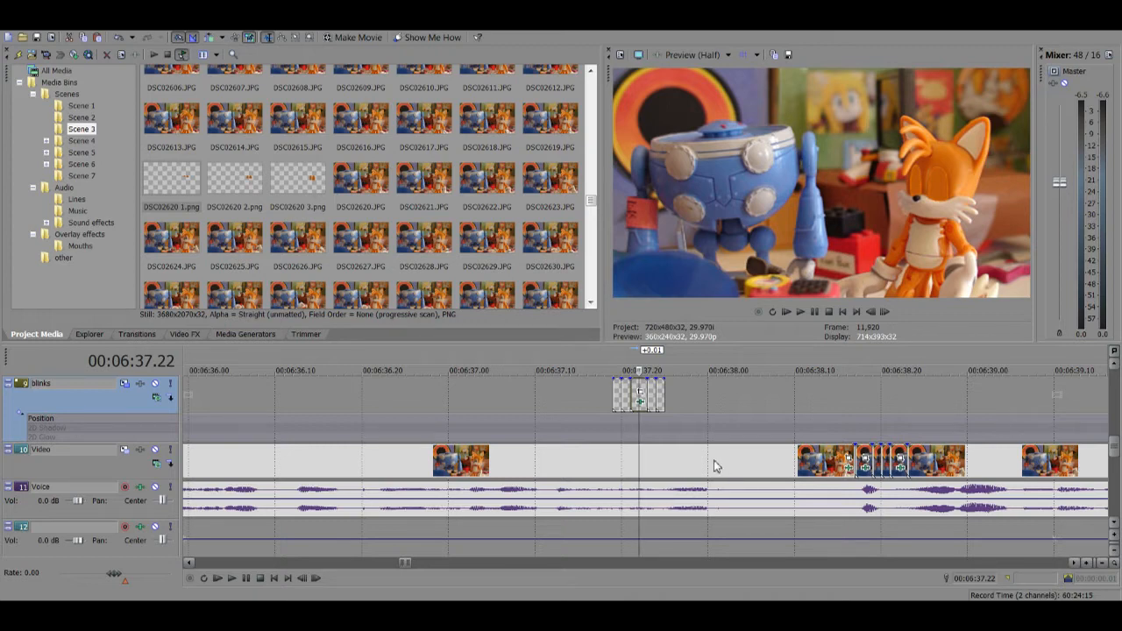
left_click(714, 466)
left_click(847, 469)
left_click(346, 207)
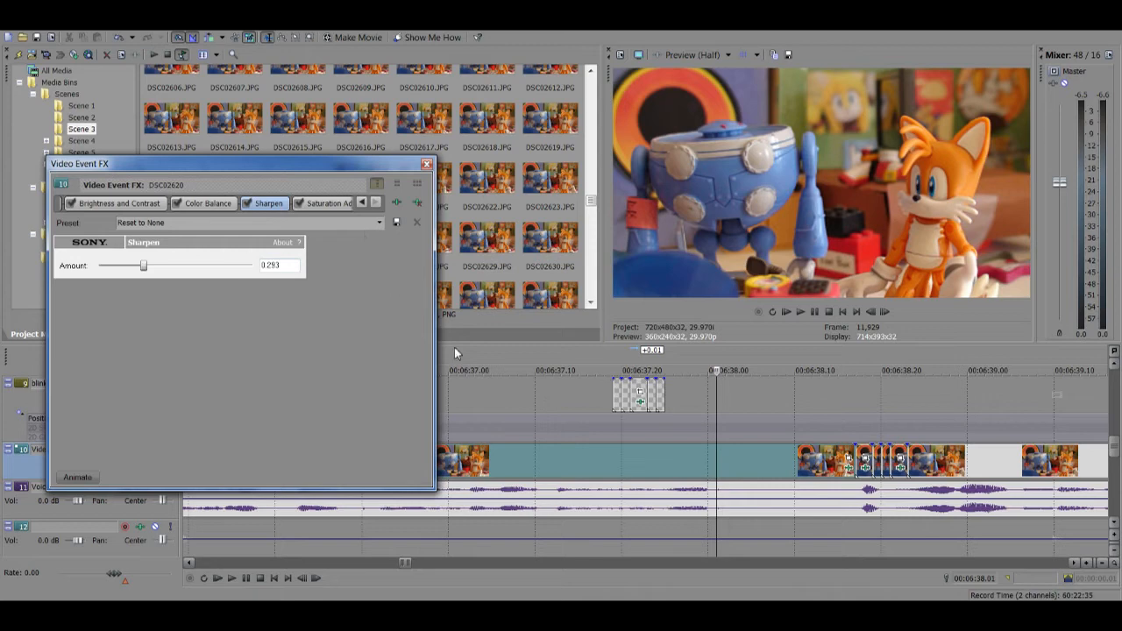
left_click(427, 165)
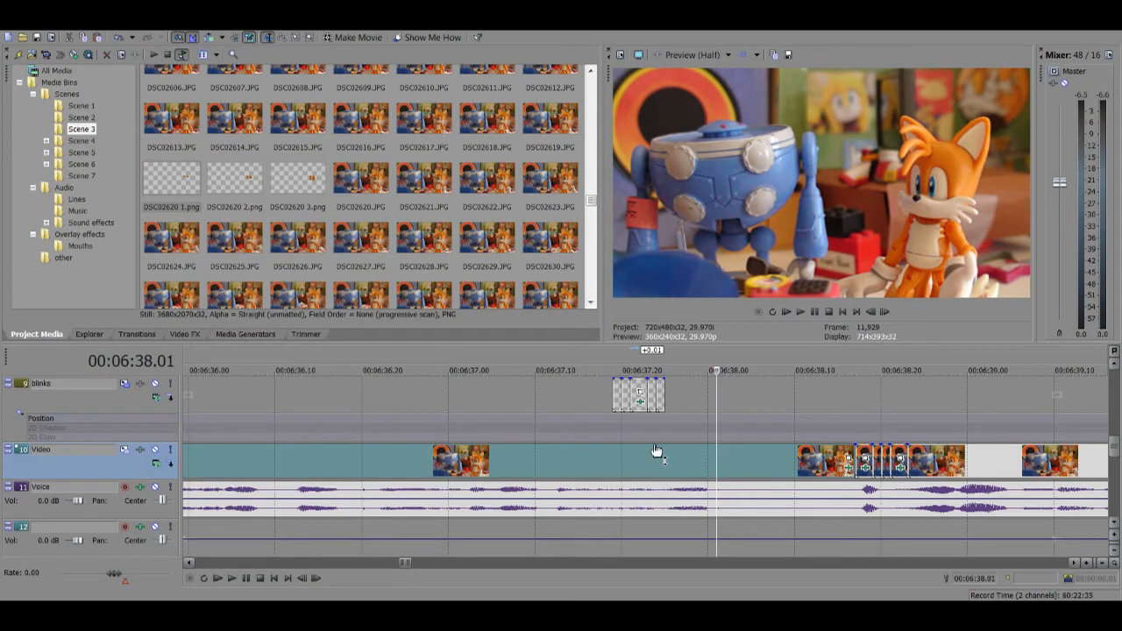
Step: Remove the Sharpen effect from the closed-eyes overlay at 00:06:37.22, keeping its Levels, Brightness and Contrast, Color Balance and Saturation Adjust effects
left_click(637, 394)
scroll(603, 368, "up", 2)
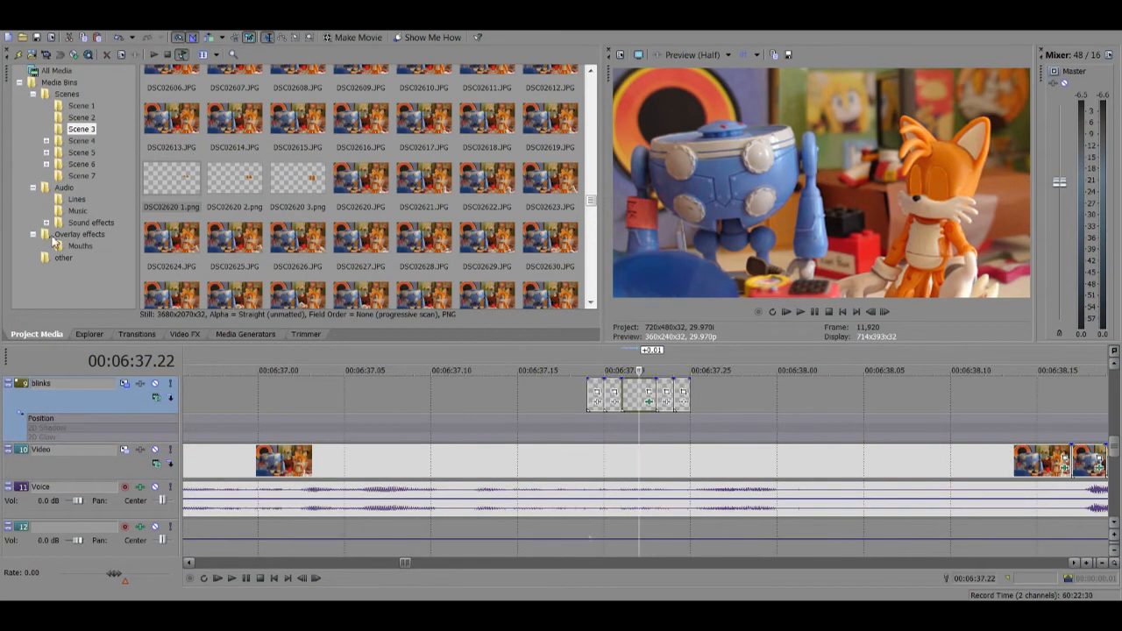
scroll(666, 395, "up", 2)
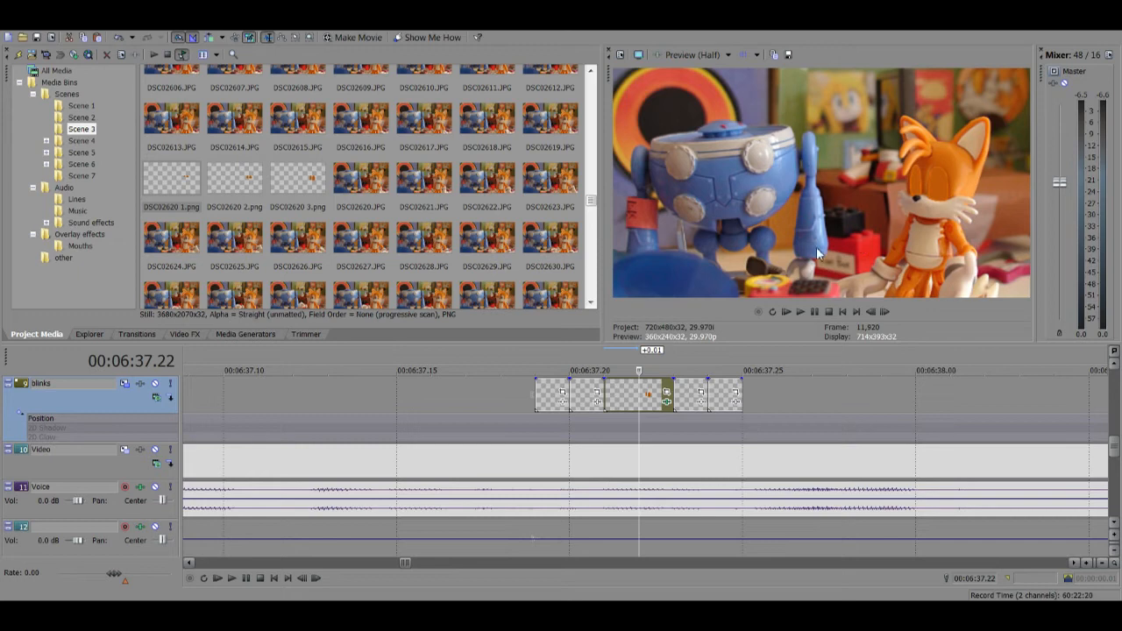
left_click(667, 401)
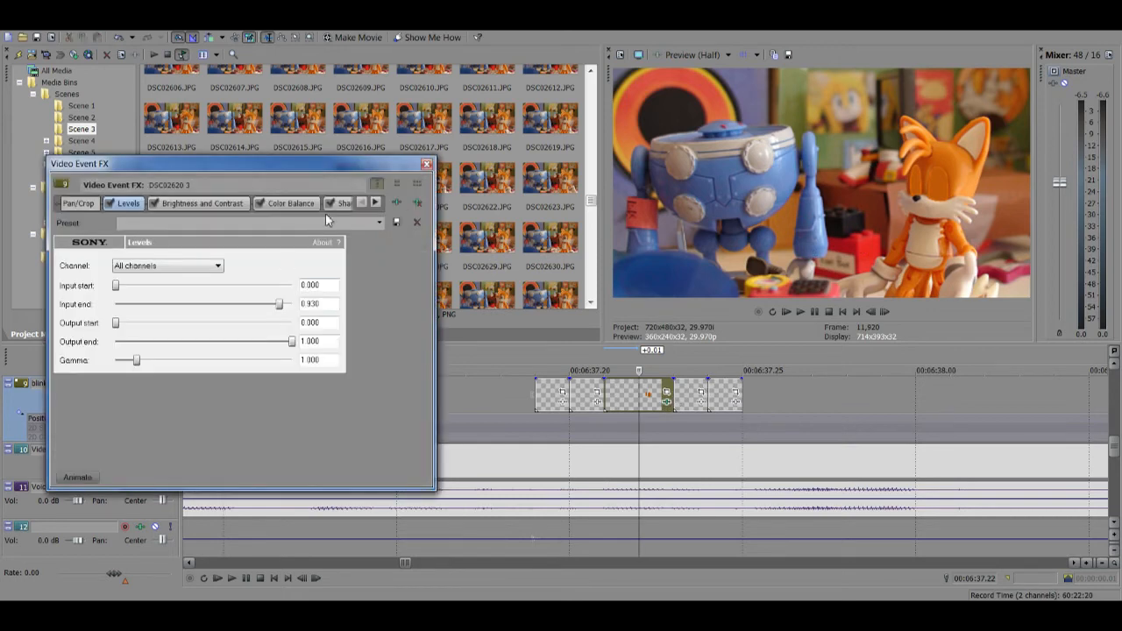
left_click(342, 204)
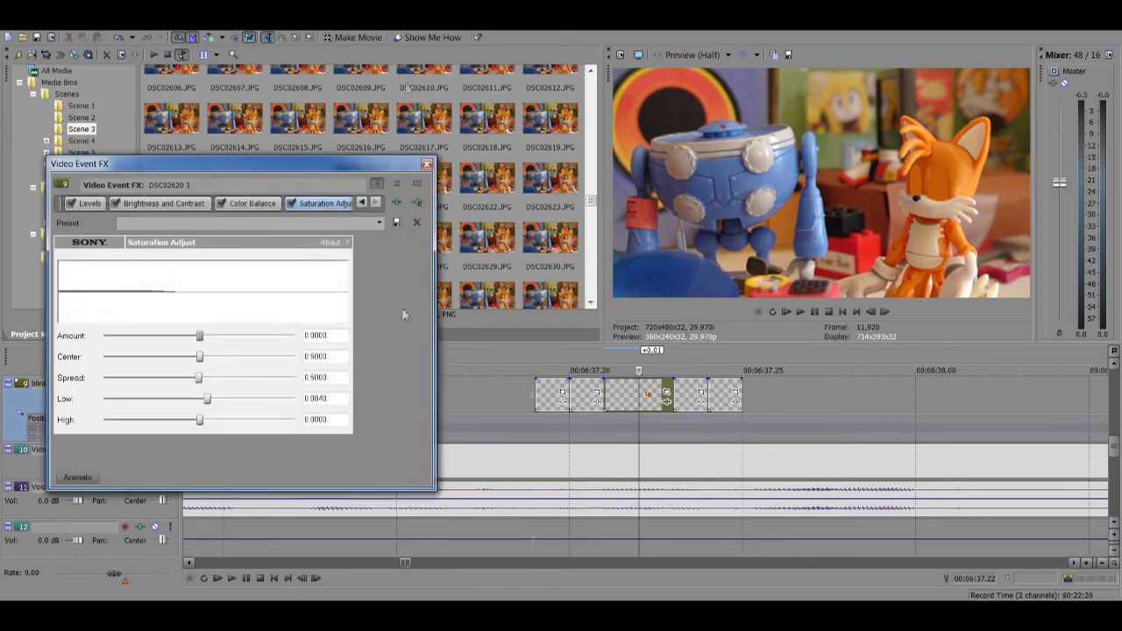
left_click(427, 164)
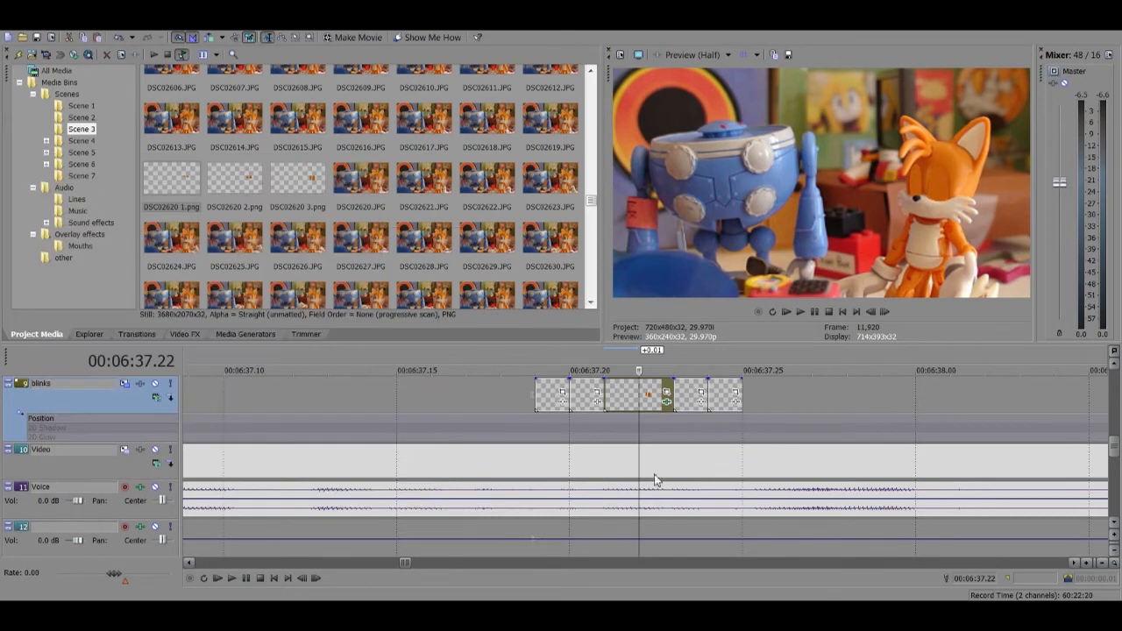
Step: Copy the closed-eyes overlay and paste its event attributes onto the other four blink overlays
right_click(643, 396)
left_click(670, 215)
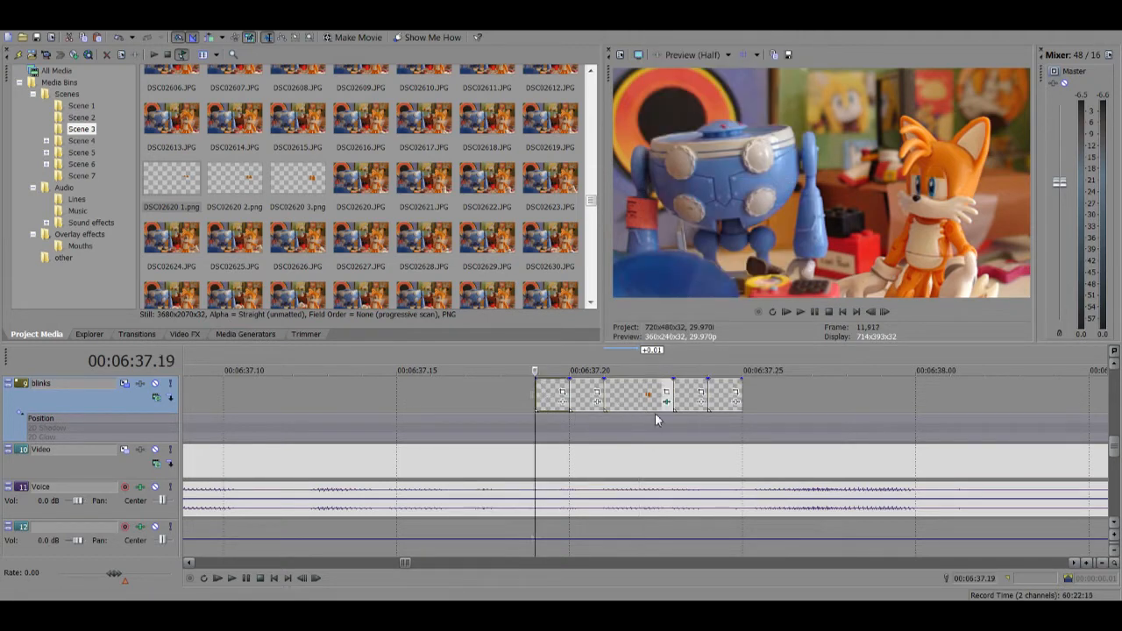
right_click(697, 393)
left_click(771, 194)
Step: Step frame by frame through the whole blink and check how the overlays match the footage beneath
key("Right")
key("Right")
key("Right")
key("Right")
key("Right")
key("Right")
scroll(498, 395, "down", 2)
key("Right")
key("Right")
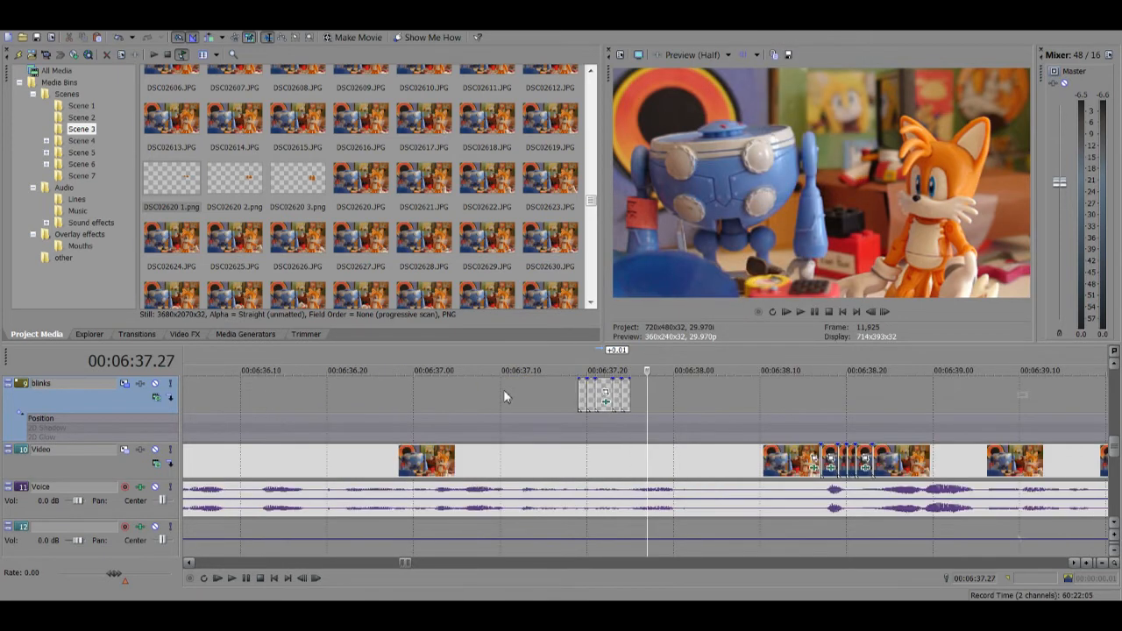
left_click(554, 402)
key("Right")
key("Right")
key("Right")
key("Right")
key("Right")
key("Right")
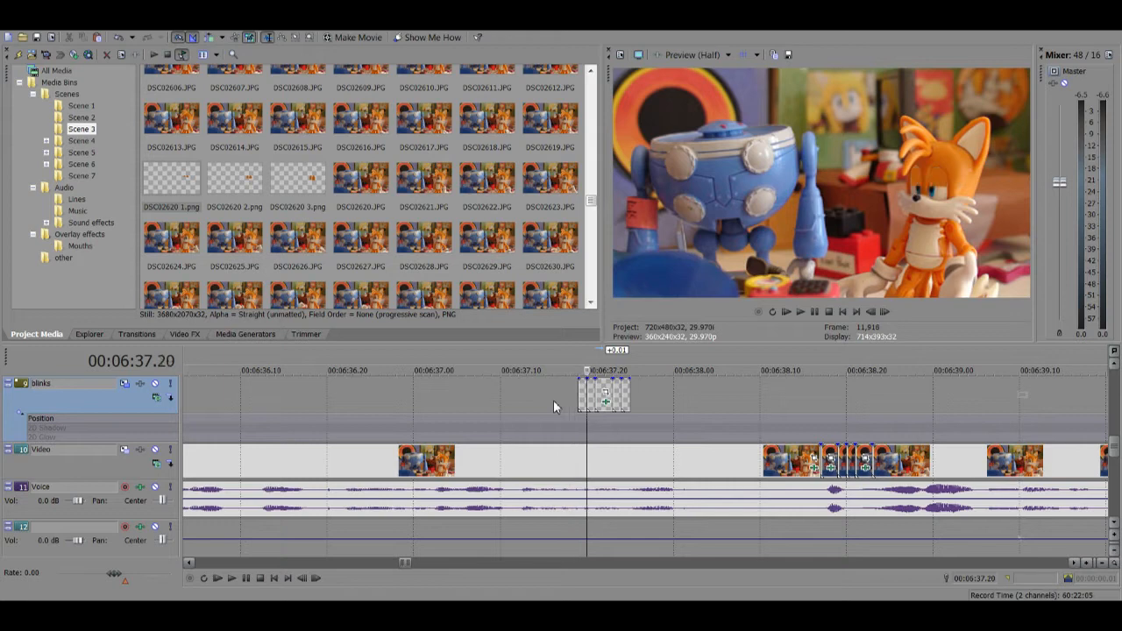
key("Right")
key("Right")
key("Right")
key("Right")
key("Right")
left_click(561, 402)
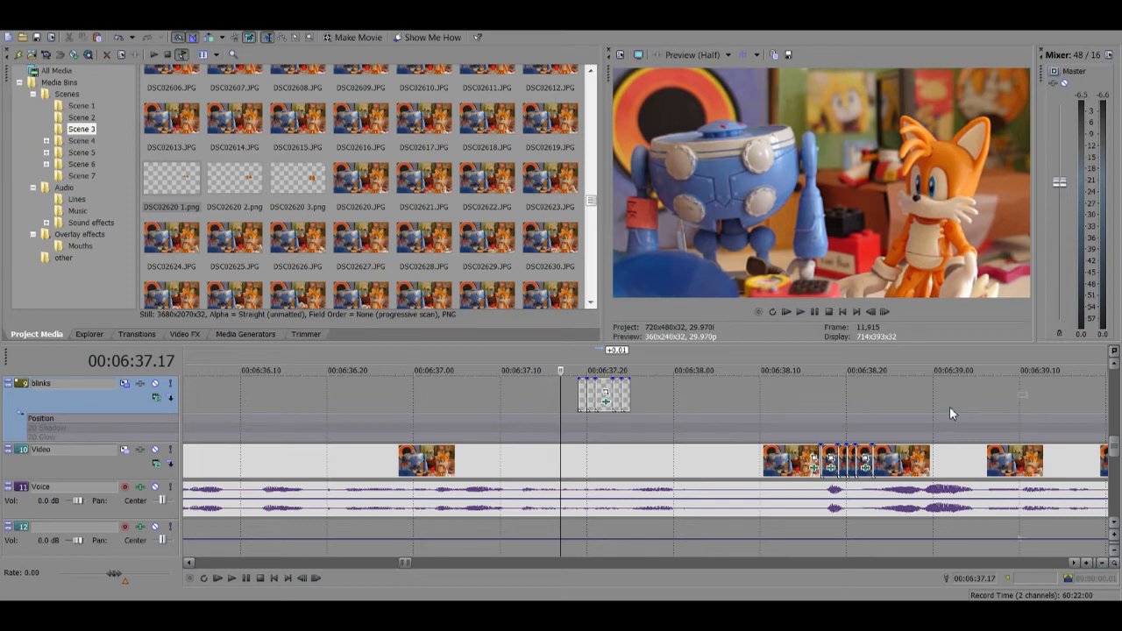
Step: Play the blink back in real time from just before its first overlay
left_click(580, 389)
scroll(580, 388, "up", 1)
key("space")
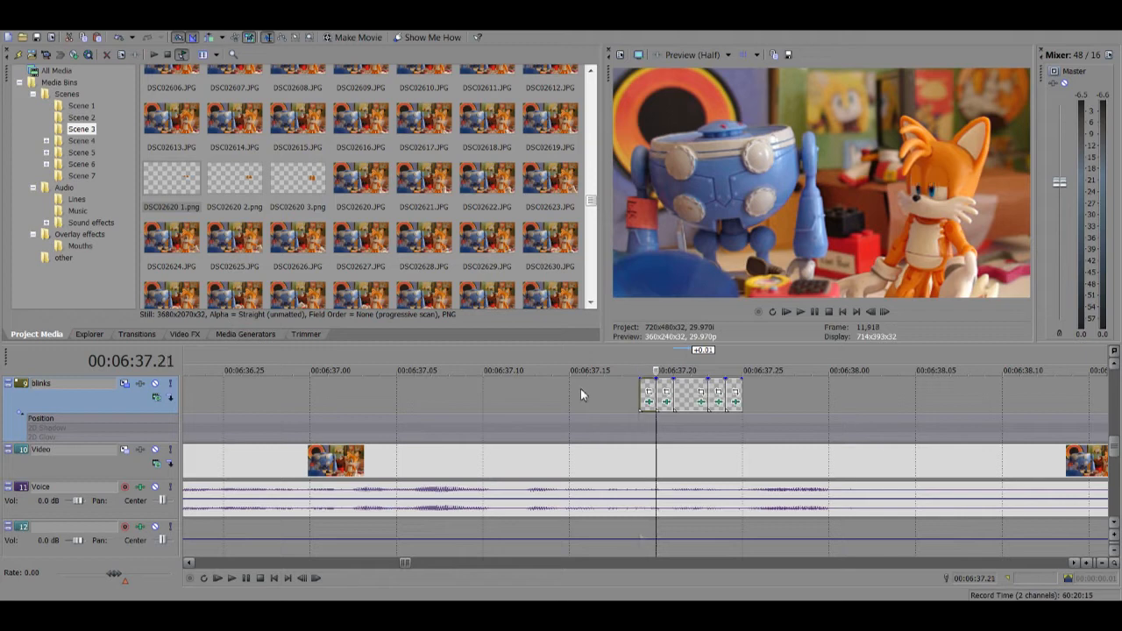
key("space")
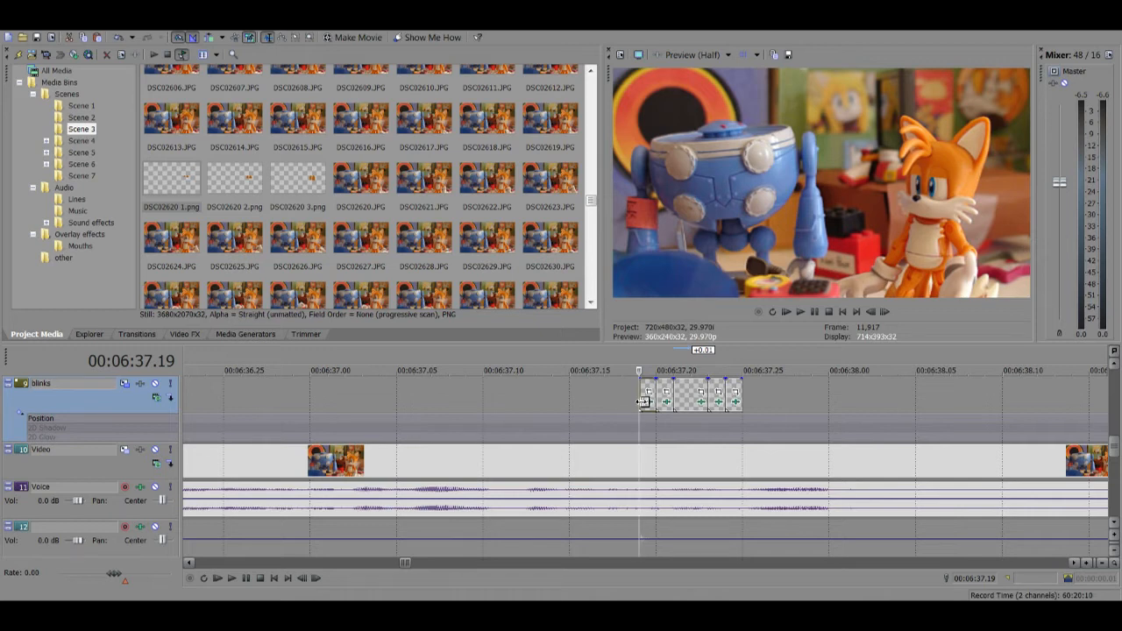
key("space")
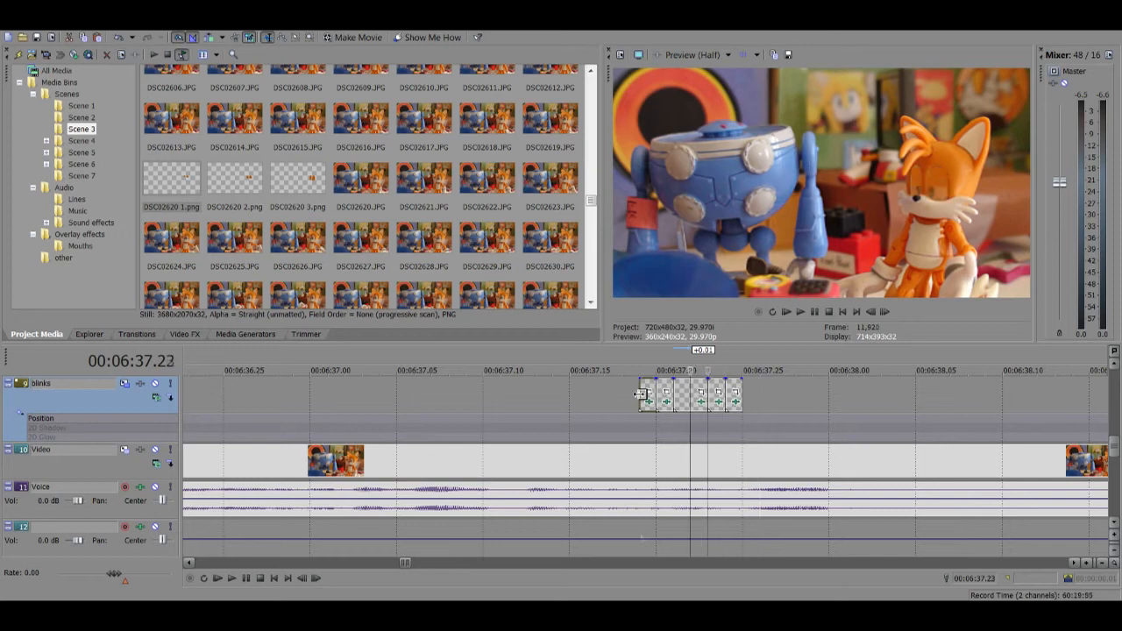
Step: Review the blink frame by frame from 00:06:37.18 in the context of the surrounding footage
scroll(646, 415, "down", 15)
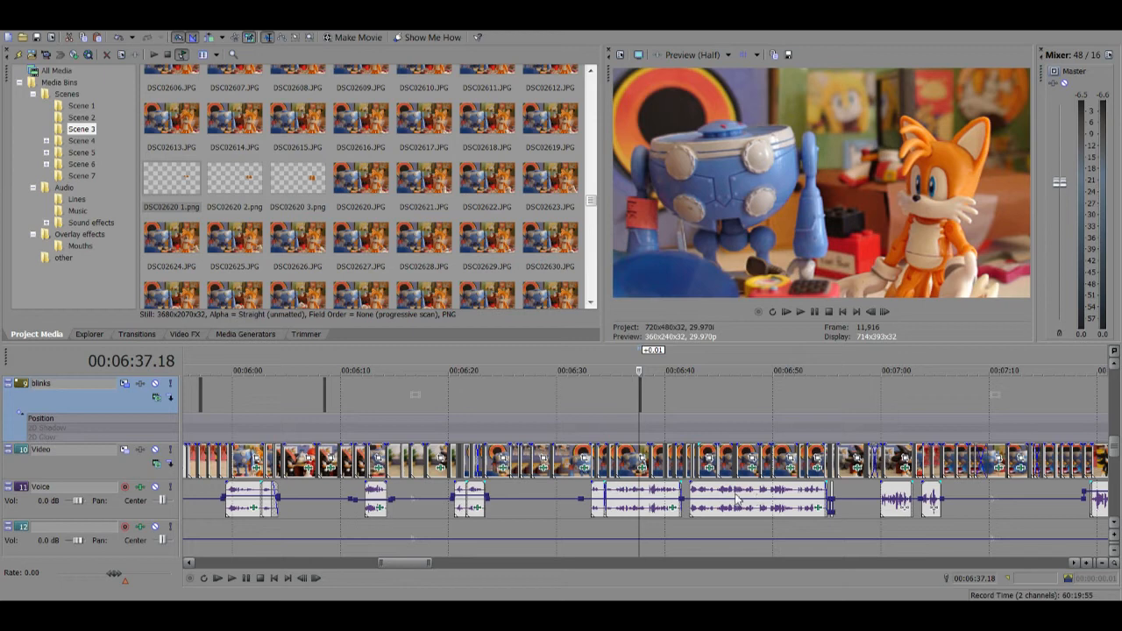
scroll(683, 395, "up", 10)
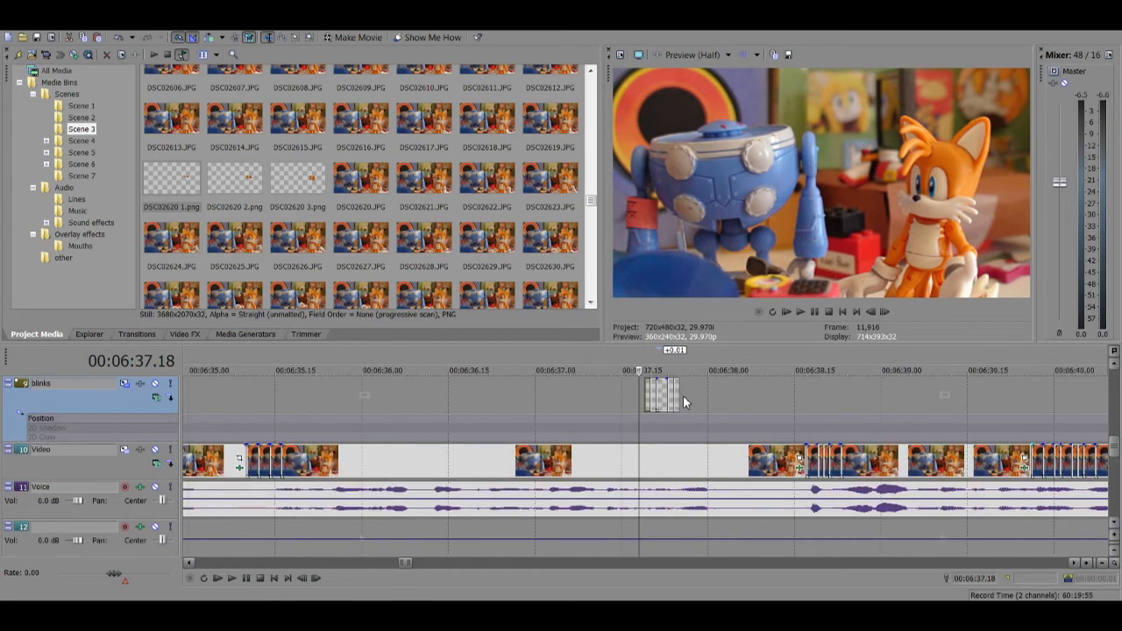
key("Right")
key("Right")
key("Right")
key("Right")
key("Right")
key("Right")
key("Right")
key("Right")
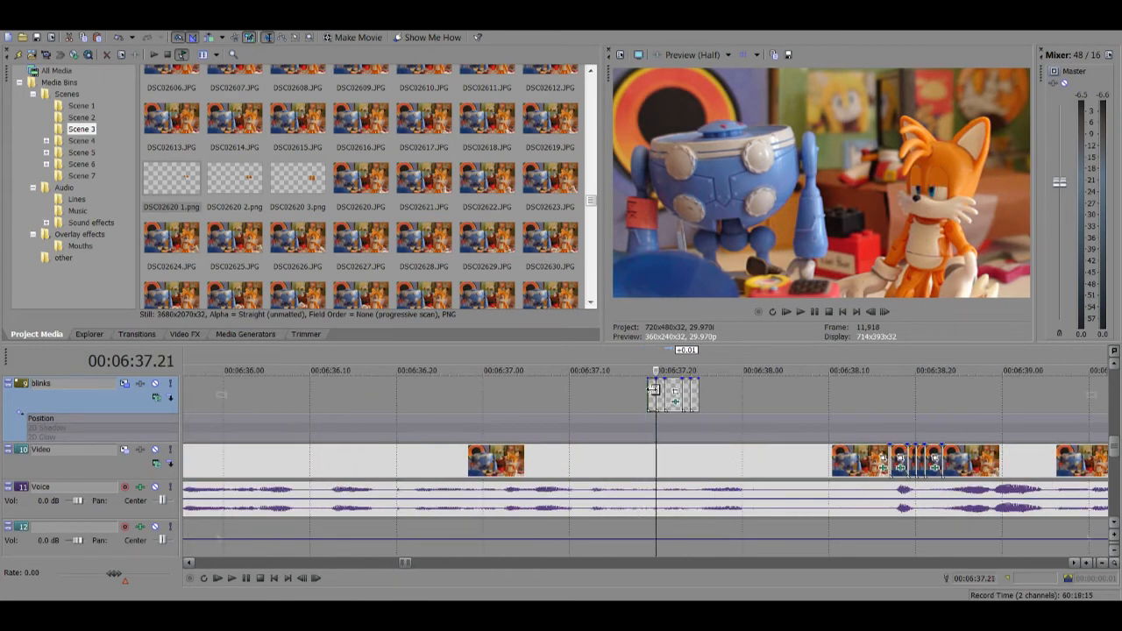
Step: Step through the overlays from 00:06:37.19 to 00:06:37.25, finishing on the open-eyed frame at 00:06:37.18
left_click(645, 388)
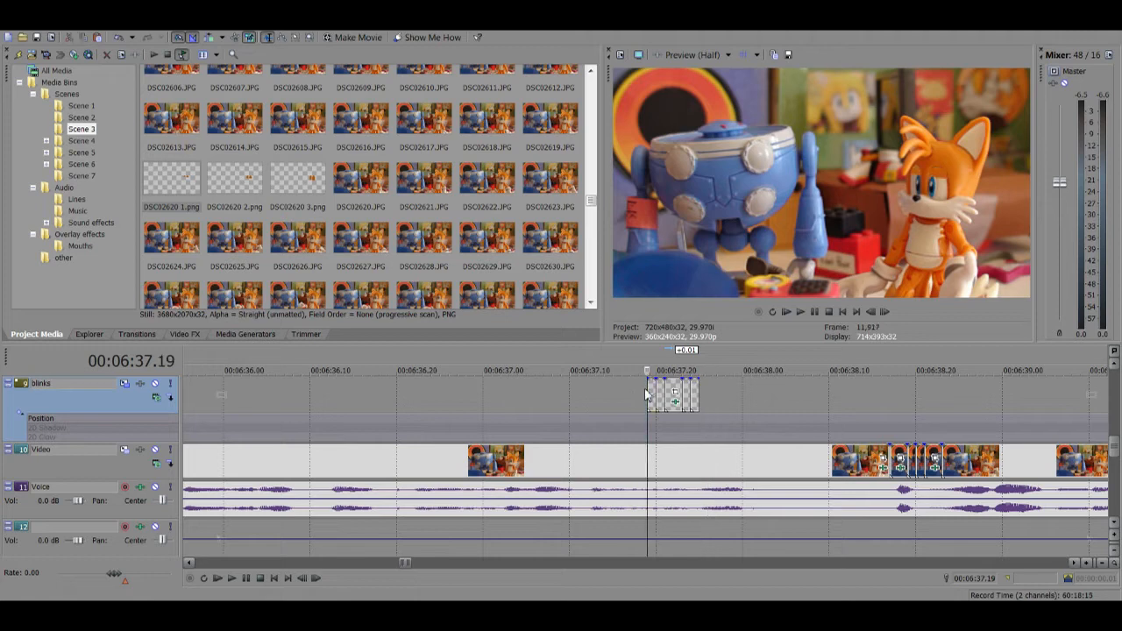
scroll(645, 387, "up", 1)
key("Right")
key("Right")
key("Right")
key("Right")
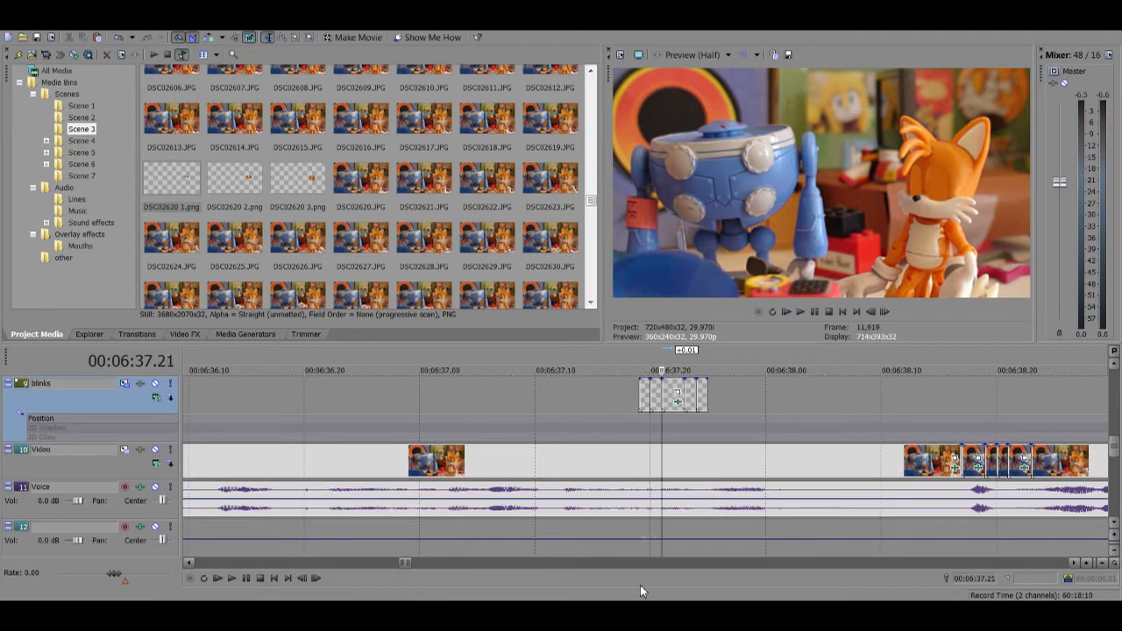
key("Right")
key("Right")
key("Right")
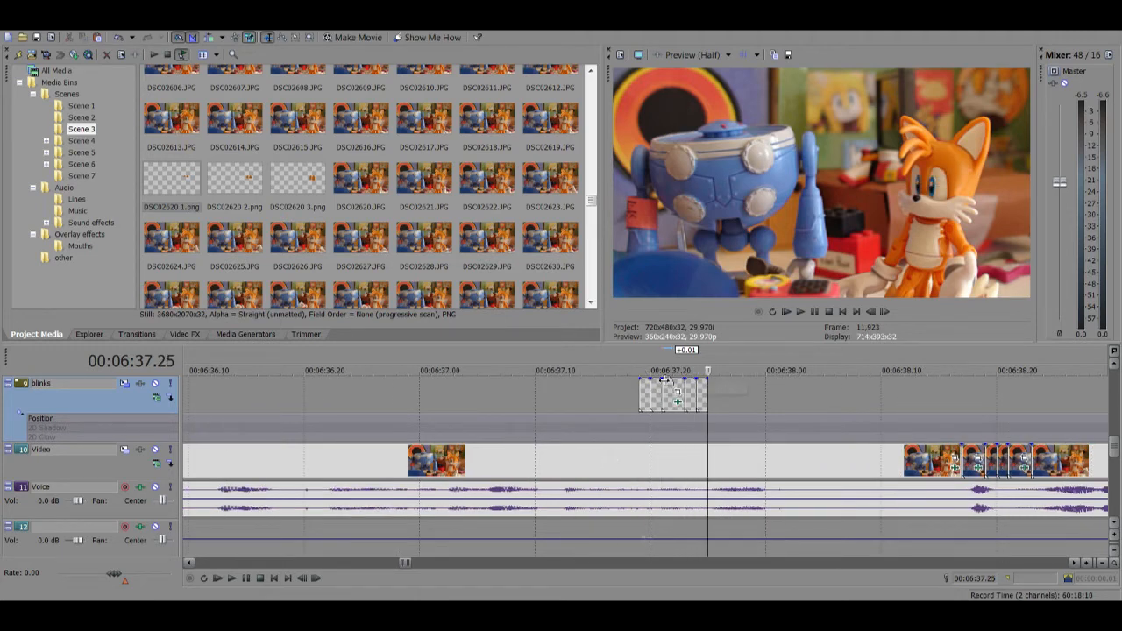
left_click(643, 401)
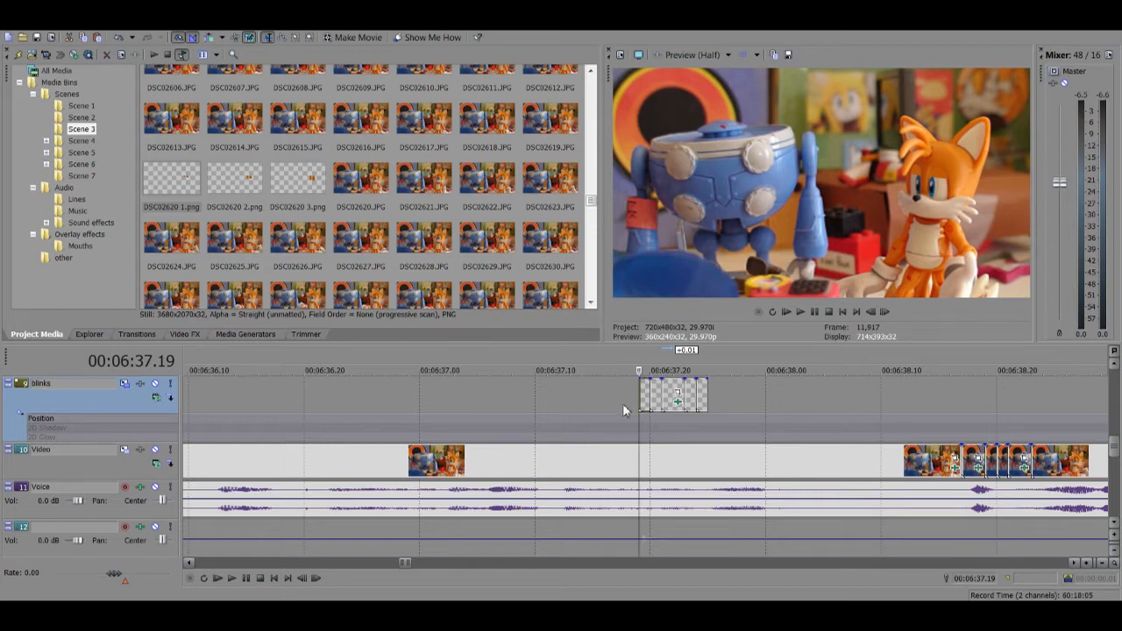
left_click(623, 405)
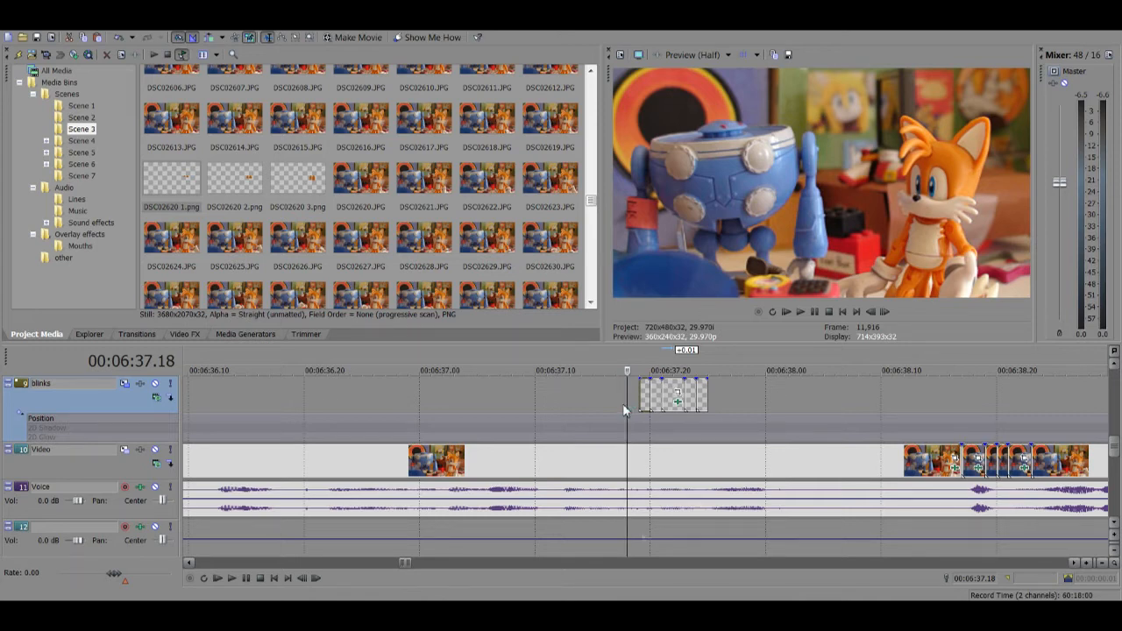
Step: Move the playhead forward and back across the overlays from 00:06:37.19 to compare the closing and reopening frames
left_click(639, 386)
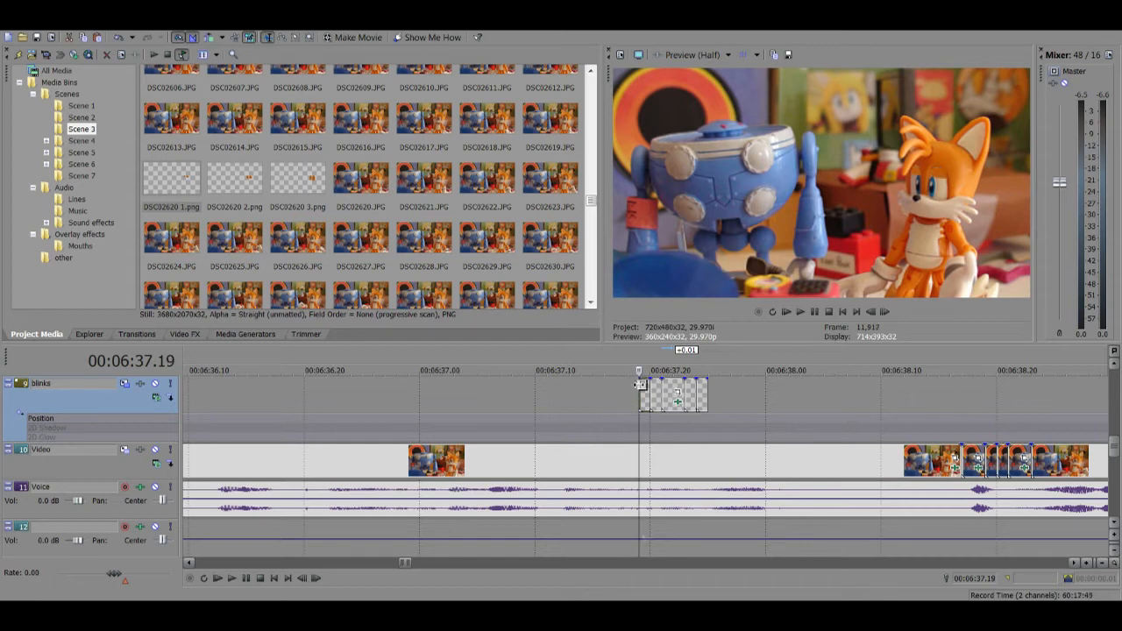
key("Right")
key("Right")
key("Right")
key("Right")
key("Right")
key("Left")
key("Left")
key("Left")
key("Left")
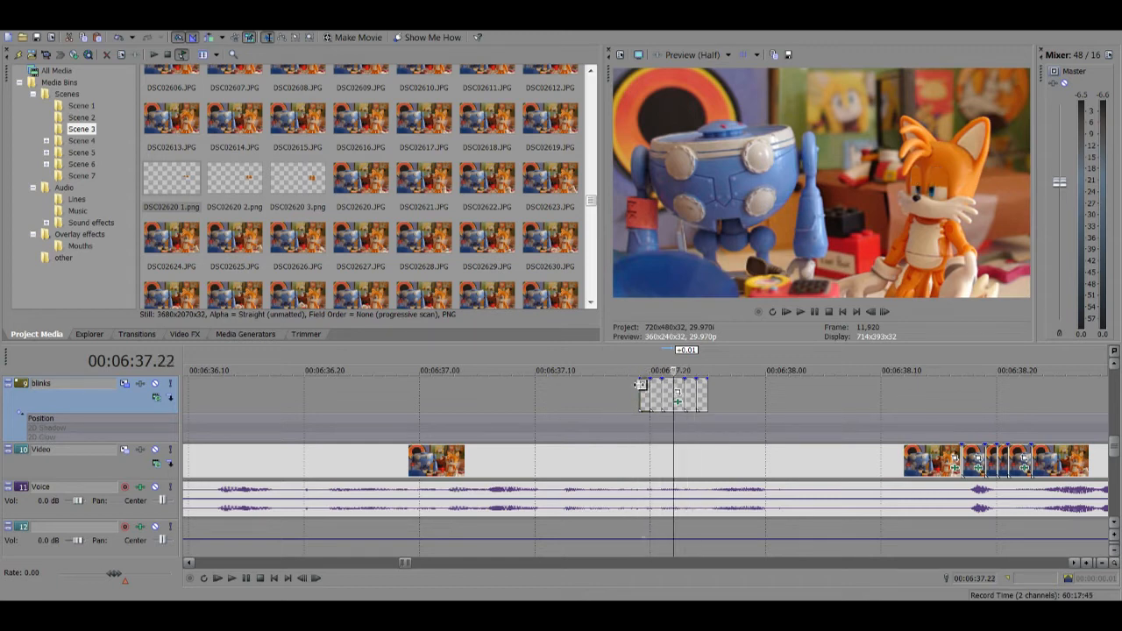
key("Left")
key("Left")
key("Right")
key("Right")
key("Right")
key("Right")
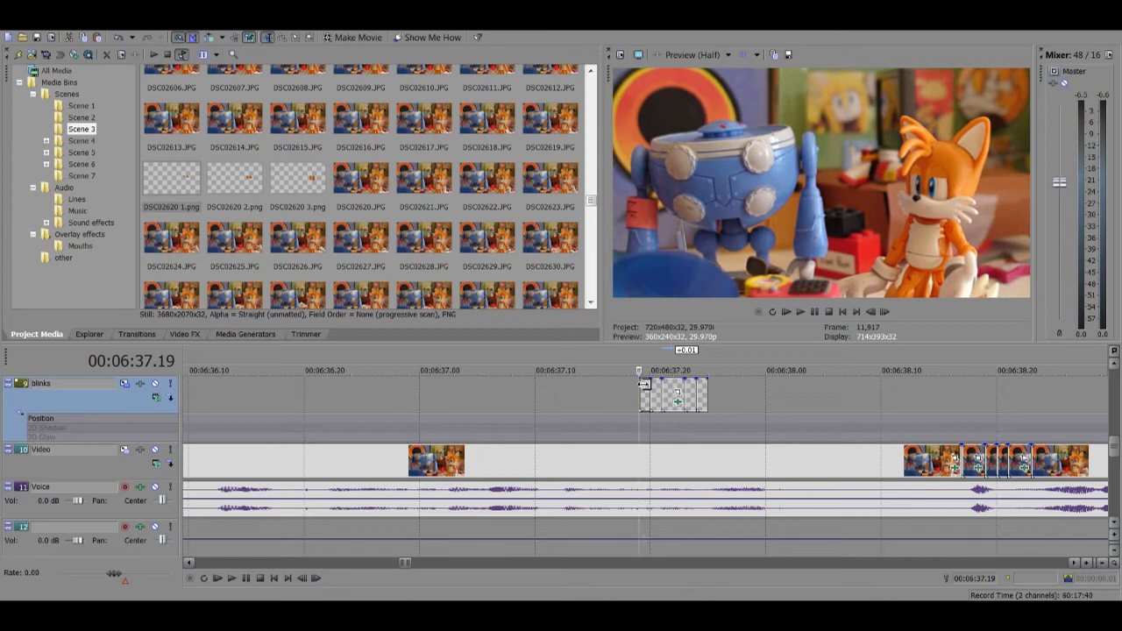
key("Right")
key("Right")
key("Right")
key("Right")
left_click(624, 396)
Step: Check the blink's placement against the neighbouring video and voice events, stepping through it from 00:06:37.18
scroll(623, 396, "down", 3)
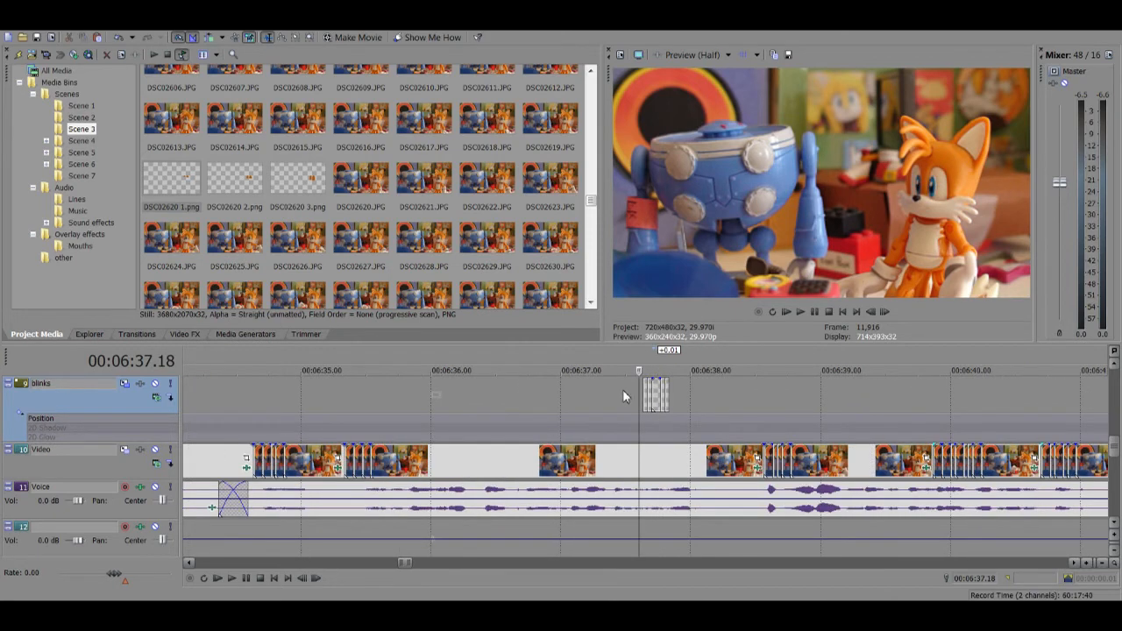
scroll(624, 397, "up", 2)
scroll(624, 394, "down", 3)
scroll(624, 393, "up", 2)
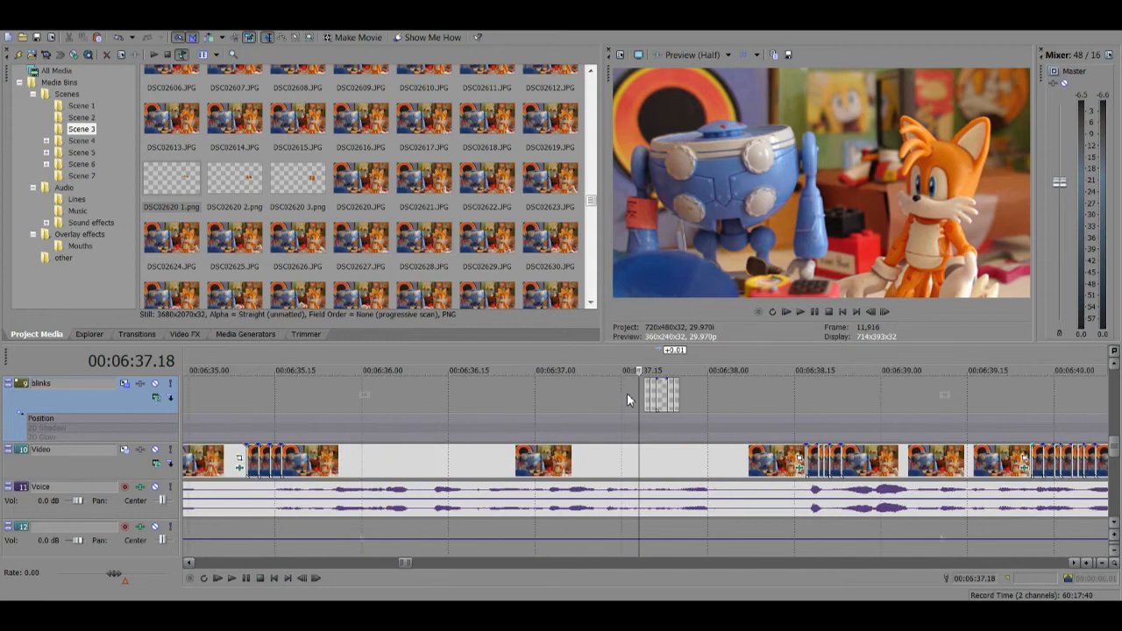
key("Right")
key("Right")
key("Right")
key("Right")
key("Right")
key("Right")
key("Right")
key("Right")
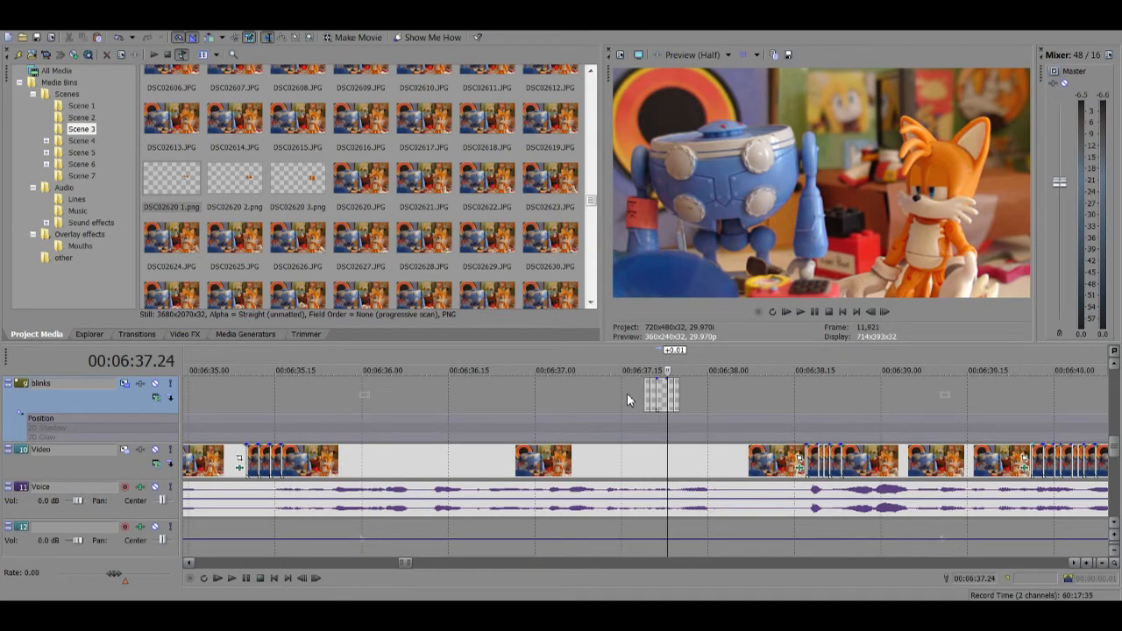
left_click(610, 399)
scroll(610, 396, "down", 1)
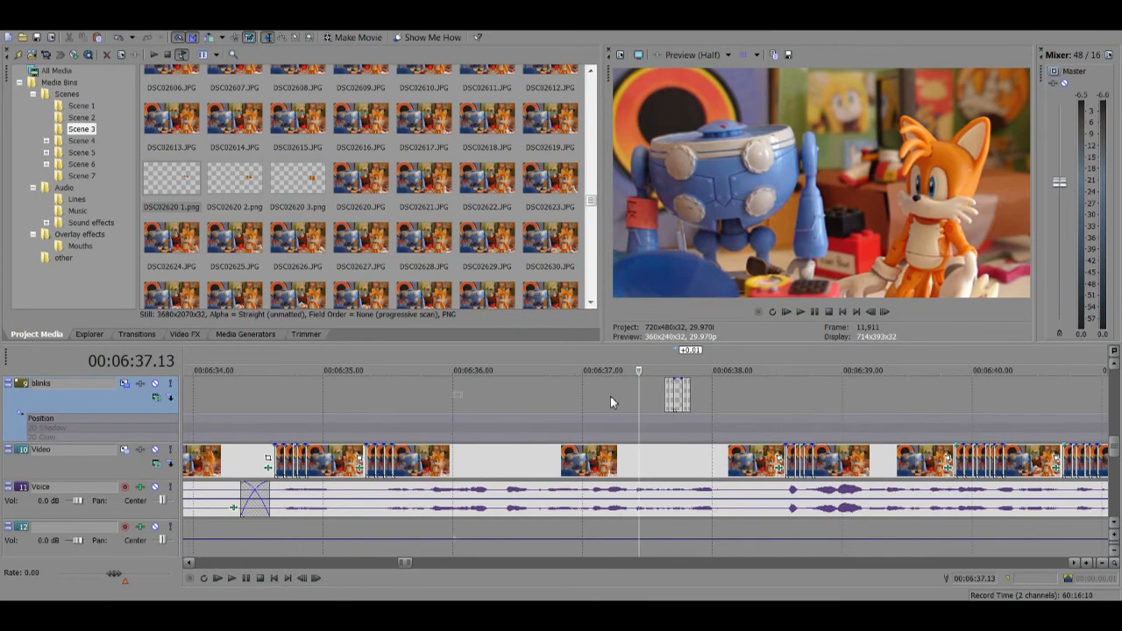
scroll(611, 399, "down", 2)
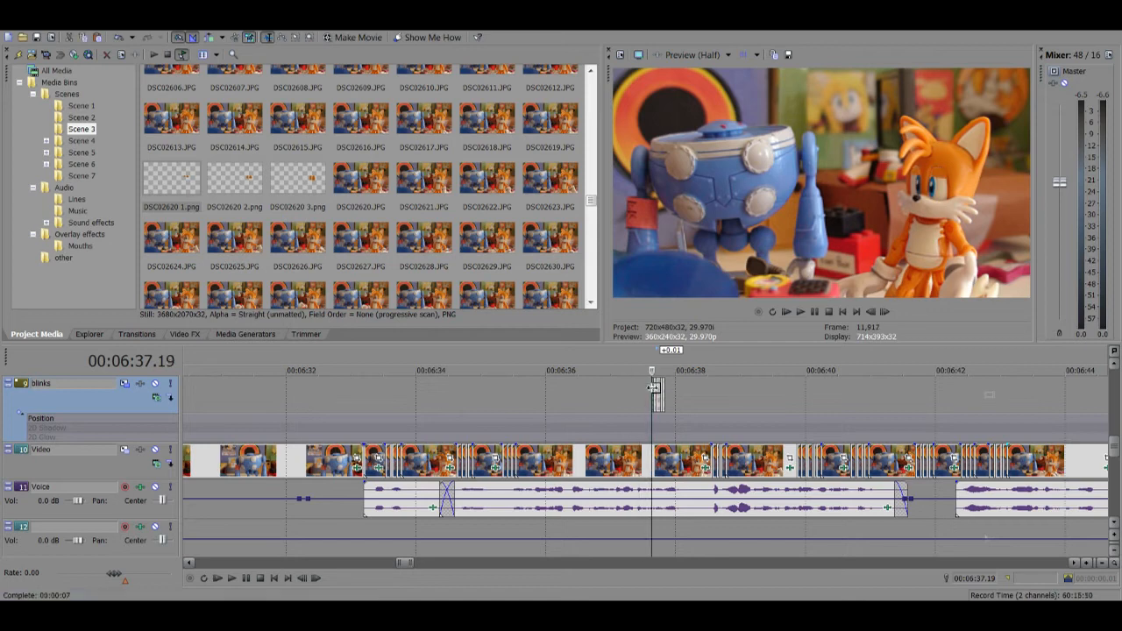
Step: Inspect the finished blink overlays frame by frame once more, from 00:06:37.19 through 00:06:37.25
scroll(650, 392, "up", 5)
scroll(651, 392, "up", 4)
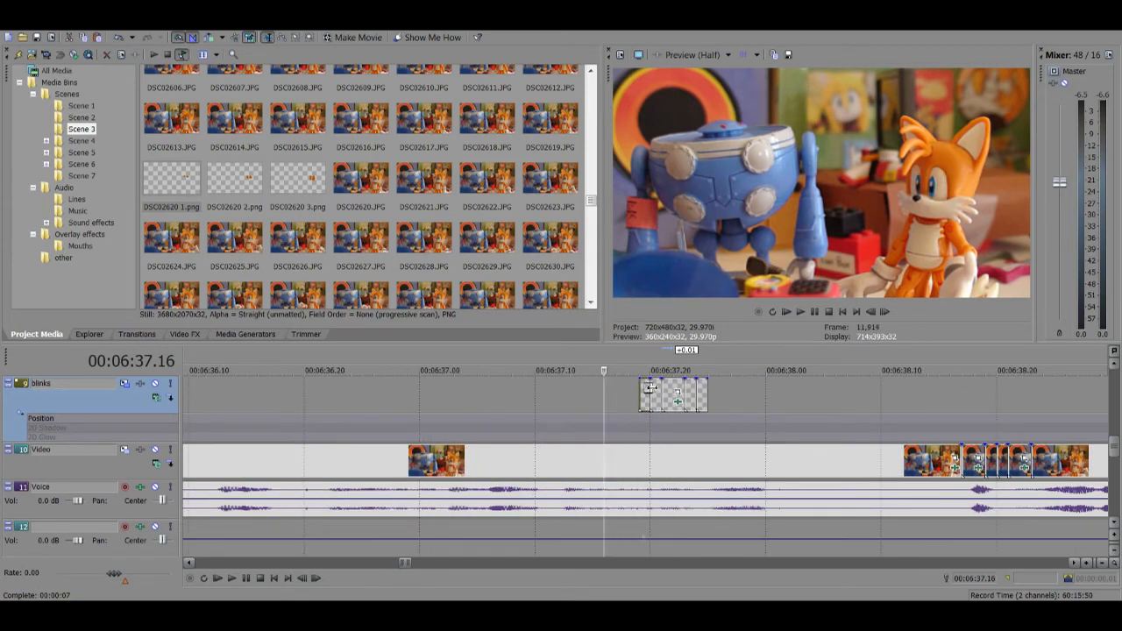
left_click(639, 399)
scroll(637, 400, "down", 1)
scroll(637, 399, "up", 3)
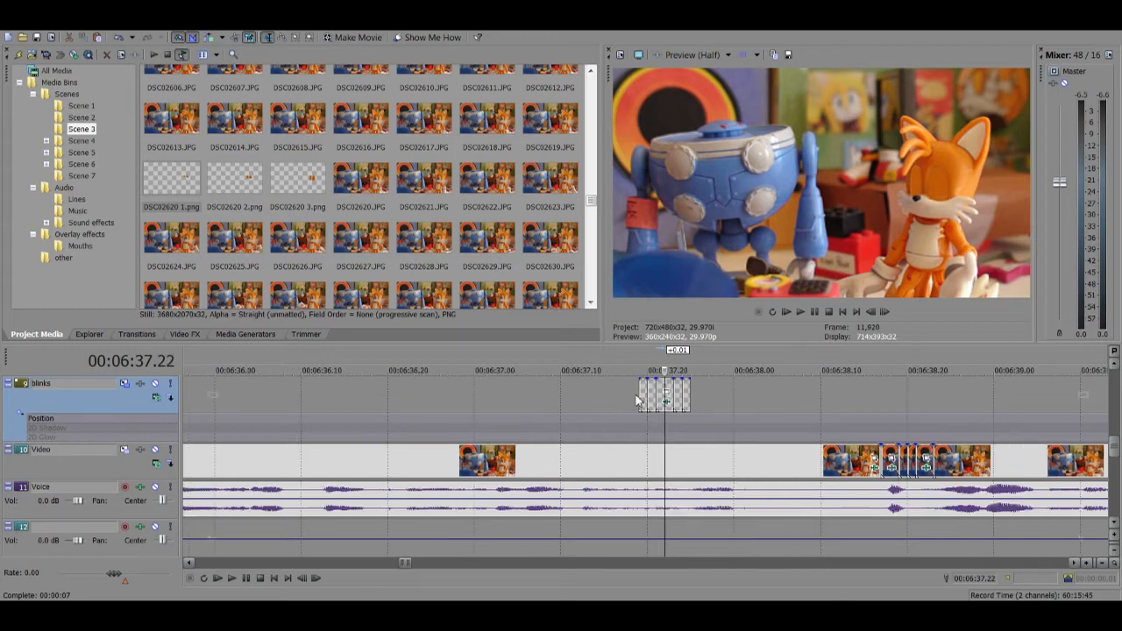
left_click(554, 397)
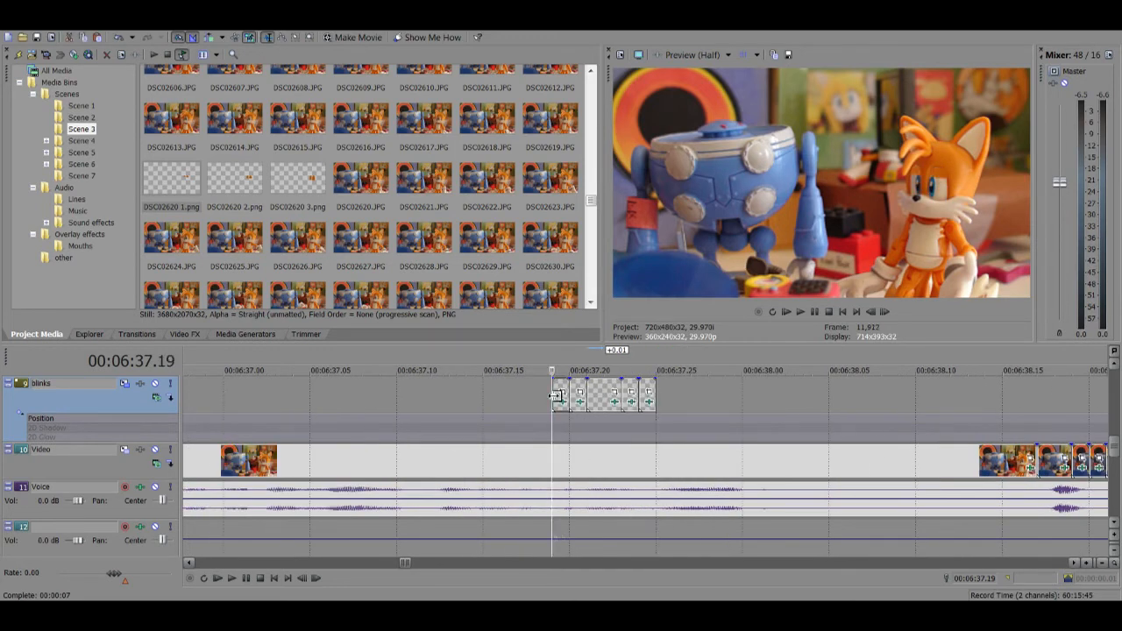
left_click(568, 399)
key("Right")
key("Right")
key("Right")
key("Right")
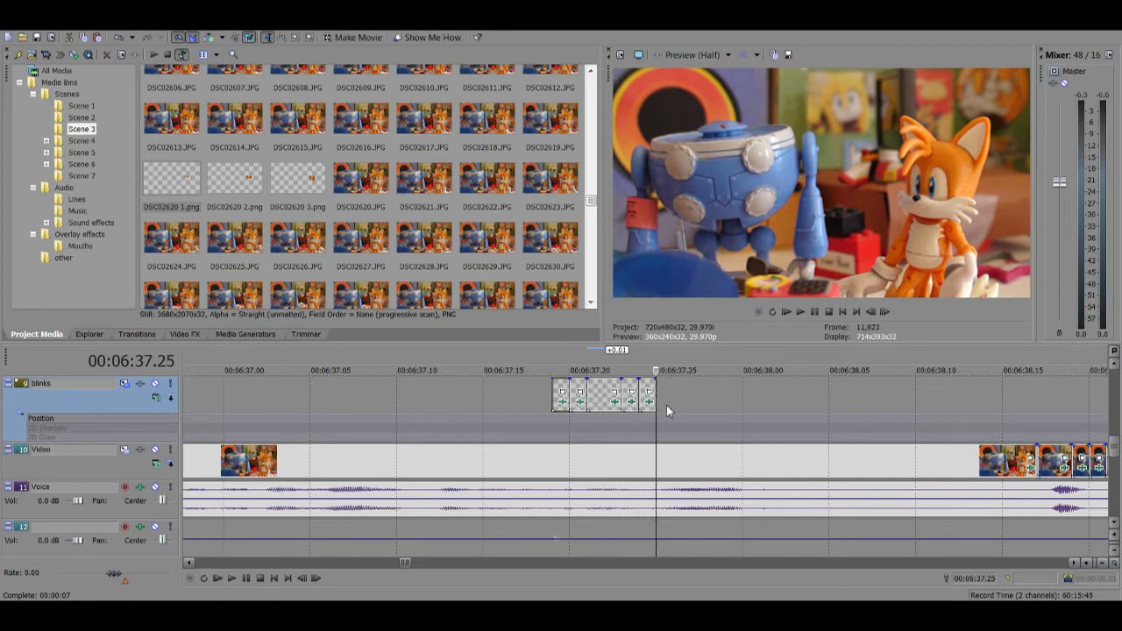
Step: Compare the frames at the blink's start and end, 00:06:37.19 and 00:06:37.26, and return to 00:06:37.19
left_click(552, 402)
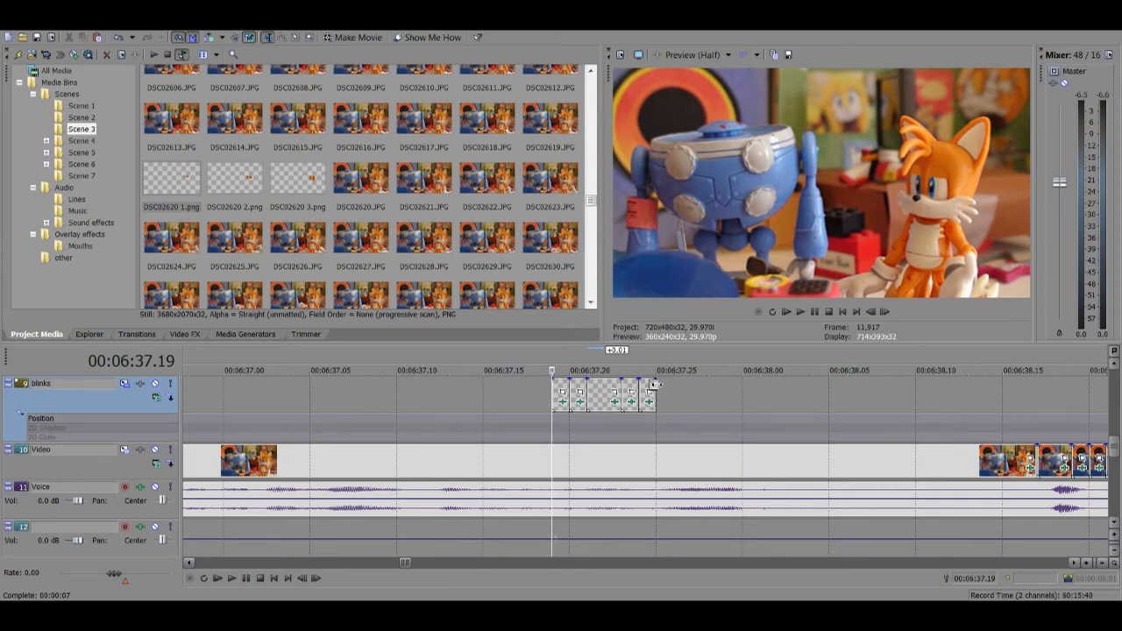
left_click(674, 397)
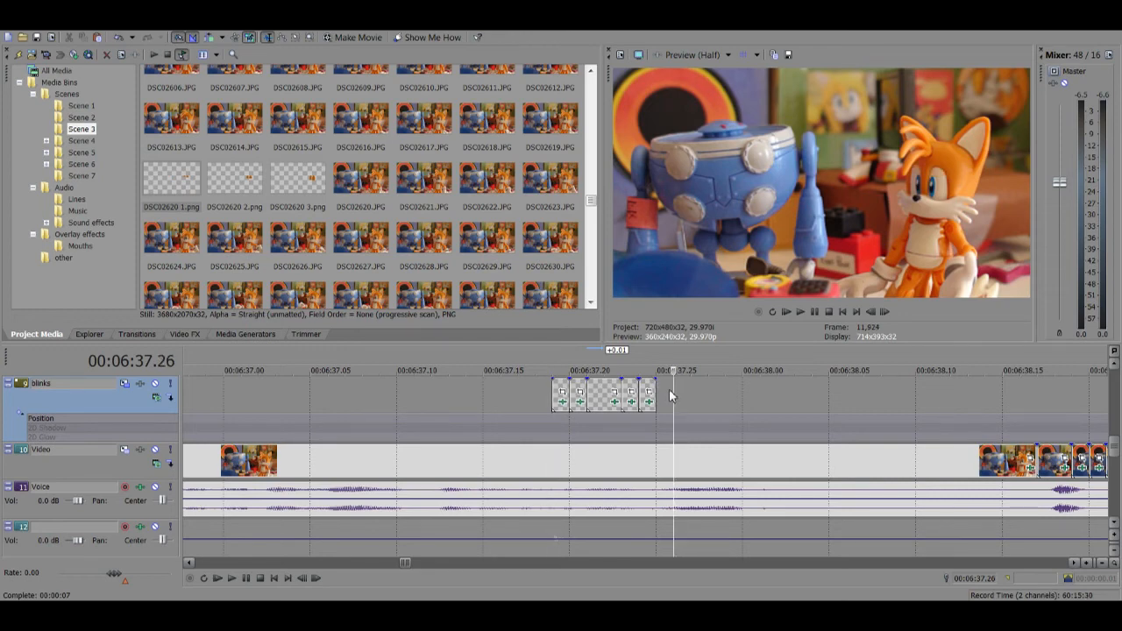
scroll(654, 403, "down", 2)
left_click(561, 395)
scroll(561, 394, "up", 2)
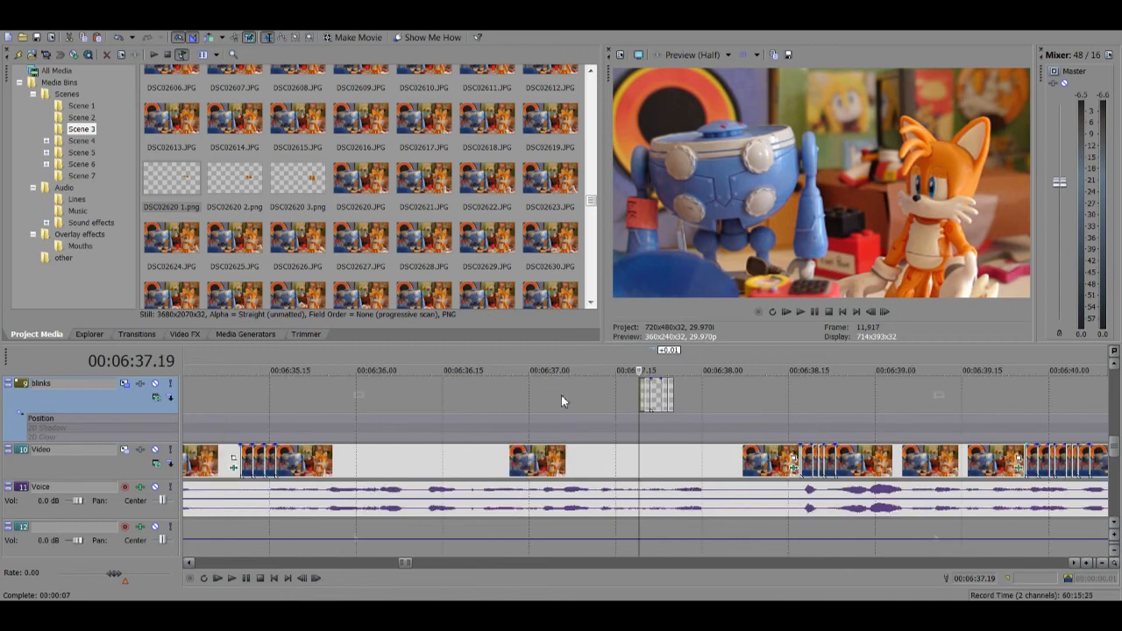
scroll(561, 395, "up", 1)
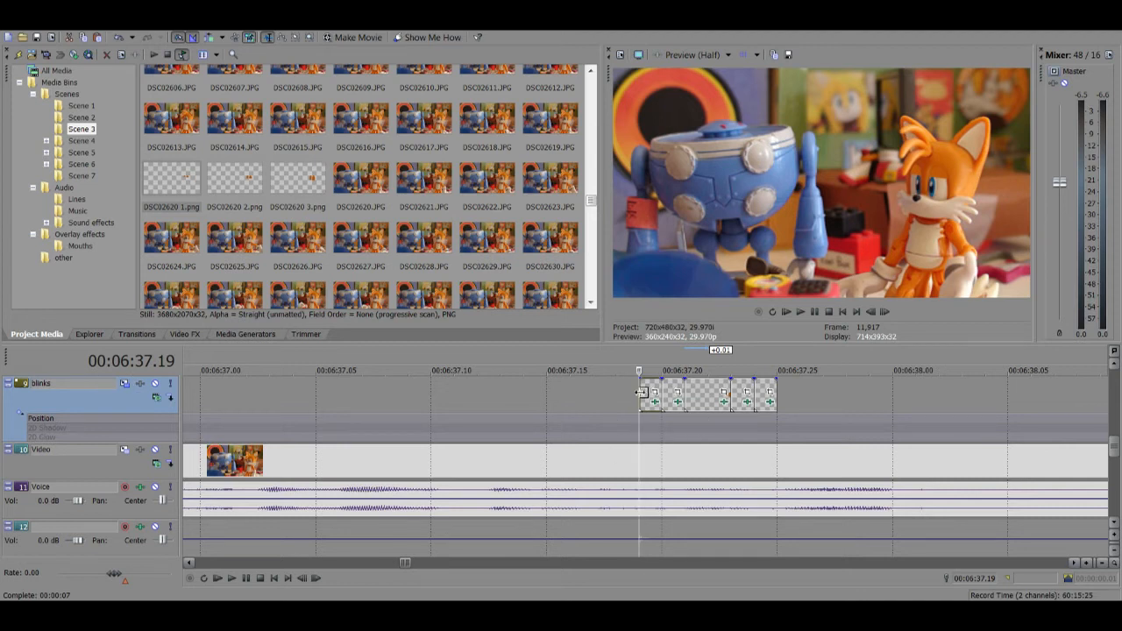
Step: Solo the blinks track and step through to 00:06:37.22 to view the eyelid overlays without the footage
left_click(171, 384)
key("Right")
key("Right")
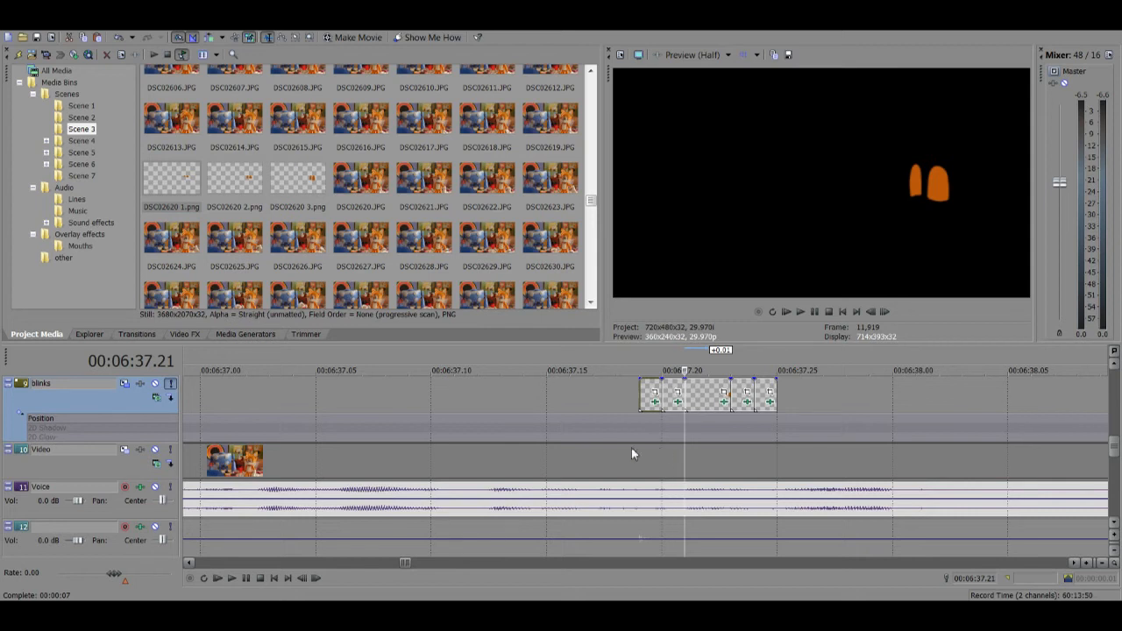
key("Left")
key("Right")
key("Right")
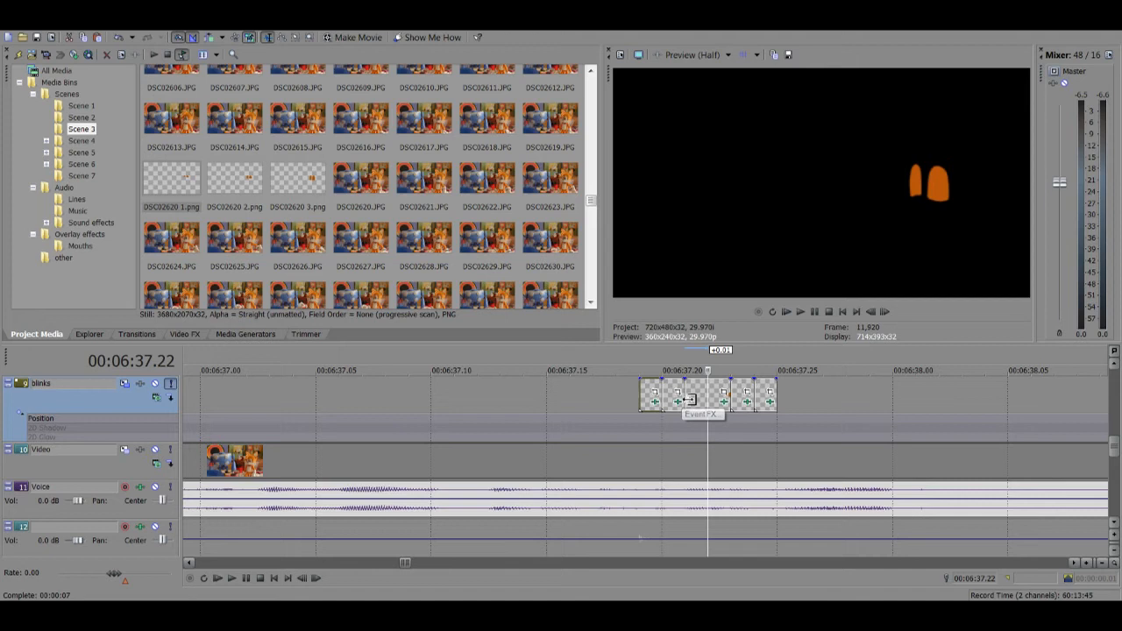
Step: Step back and forth across the isolated eyelid overlays, finishing at 00:06:37.21, and unsolo the blinks track
key("Right")
key("Left")
key("Left")
key("Left")
key("Left")
key("Left")
key("Right")
key("Right")
key("Right")
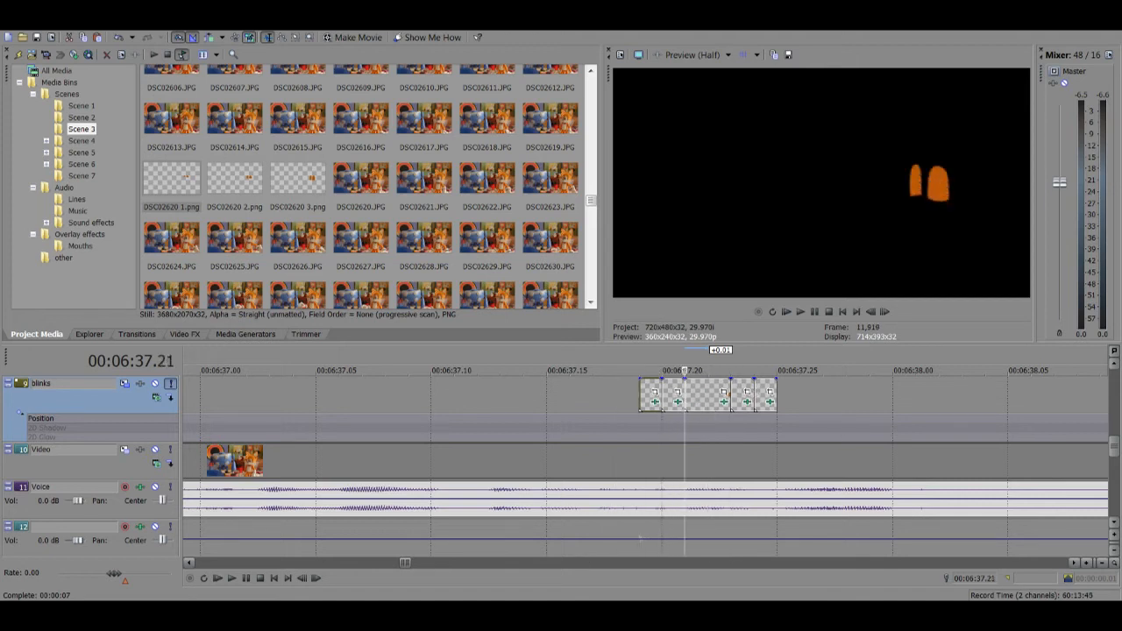
left_click(171, 383)
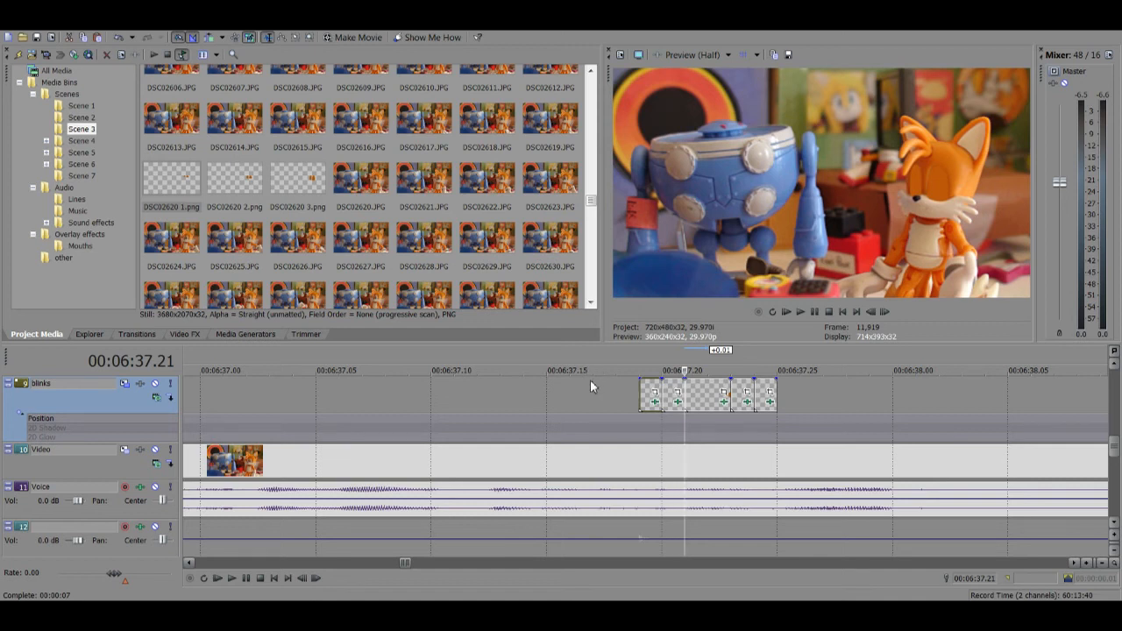
Step: Step backward and forward from the closed-eye overlay to review how the eyes close over the footage
left_click(697, 396)
key("Left")
key("Left")
key("Left")
key("Right")
key("Right")
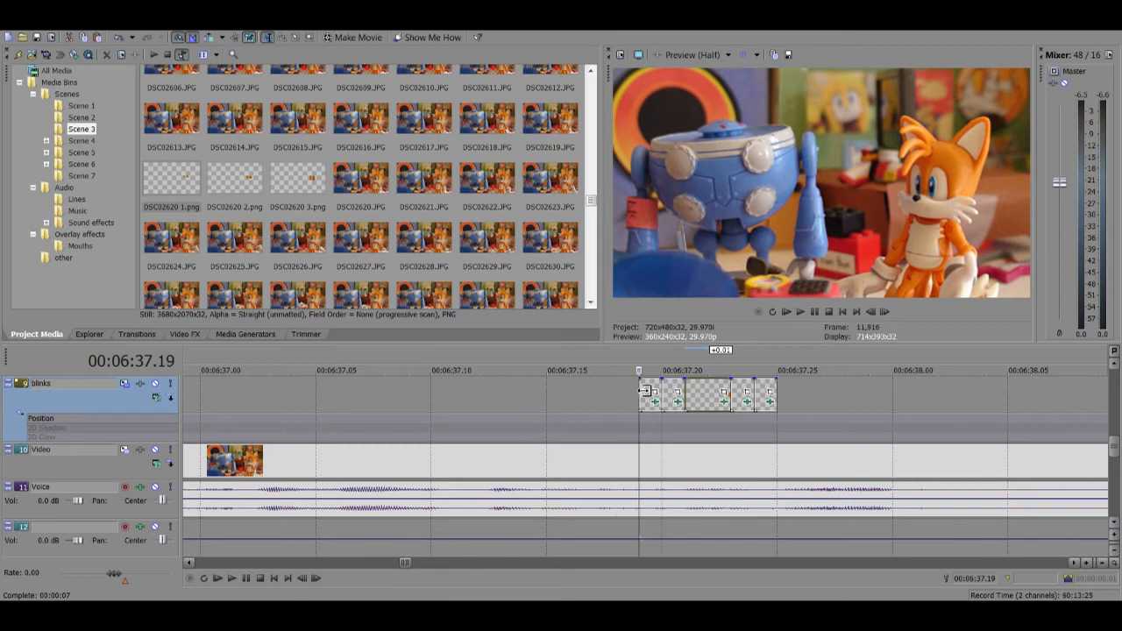
Step: Step through the blink over the footage from 00:06:37.19 to the open-eyed frame at 00:06:37.26
scroll(645, 390, "down", 1)
key("Right")
key("Right")
scroll(644, 389, "down", 3)
key("Right")
key("Right")
key("Right")
scroll(647, 389, "up", 3)
key("Right")
scroll(647, 389, "down", 4)
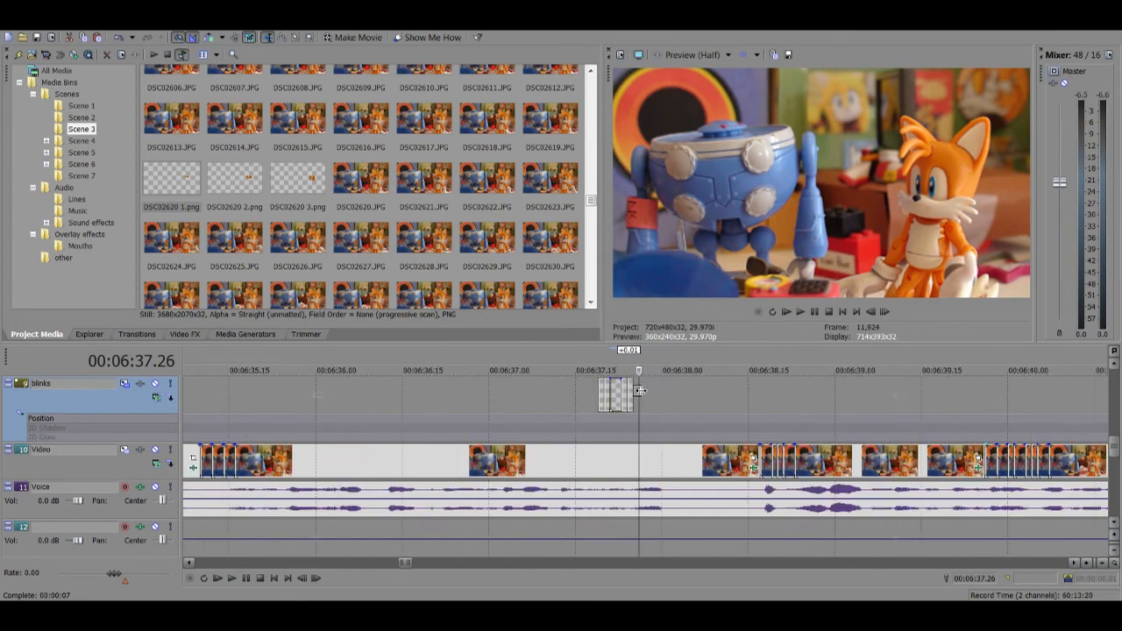
Step: Return to the start of the blink and step forward to the closed-eye frame at 00:06:37.22
scroll(670, 412, "up", 2)
left_click(600, 388)
scroll(602, 387, "up", 2)
key("Right")
key("Right")
key("Right")
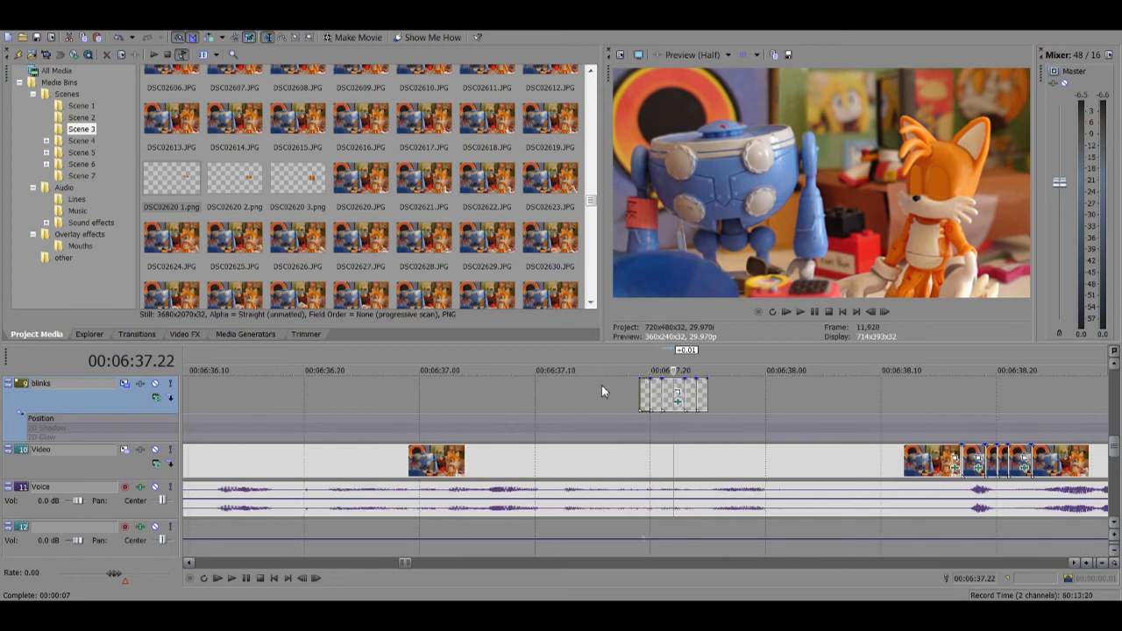
scroll(631, 400, "up", 1)
scroll(635, 404, "up", 1)
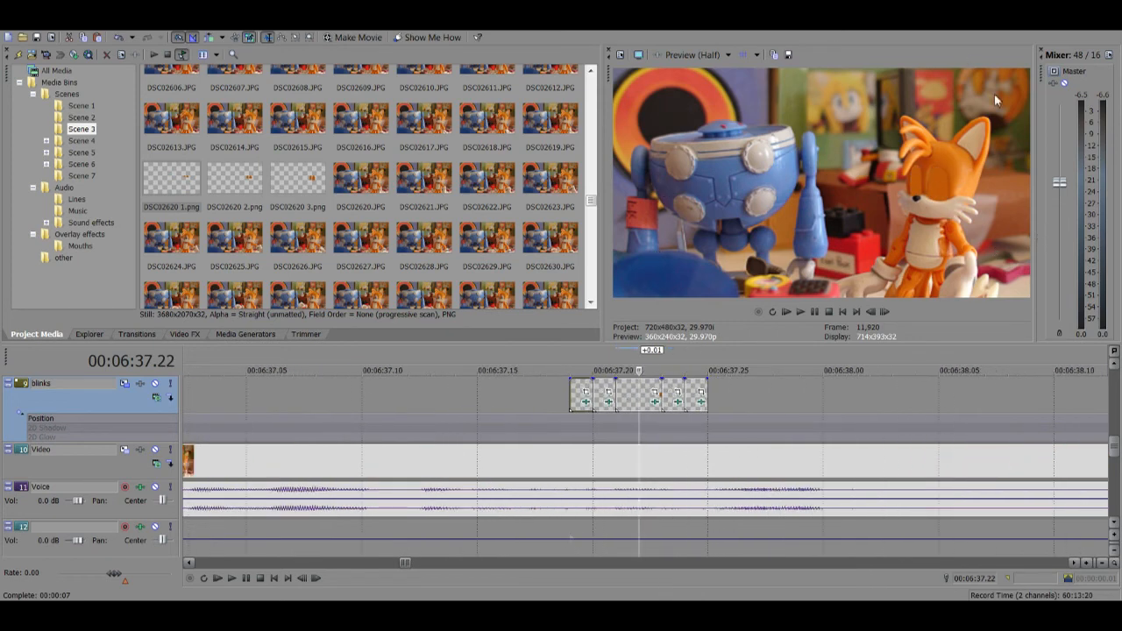
Step: Locate the yellow glow effect on the Video Overlay track after 00:08:46 and play its first event
scroll(733, 394, "down", 6)
scroll(733, 395, "down", 10)
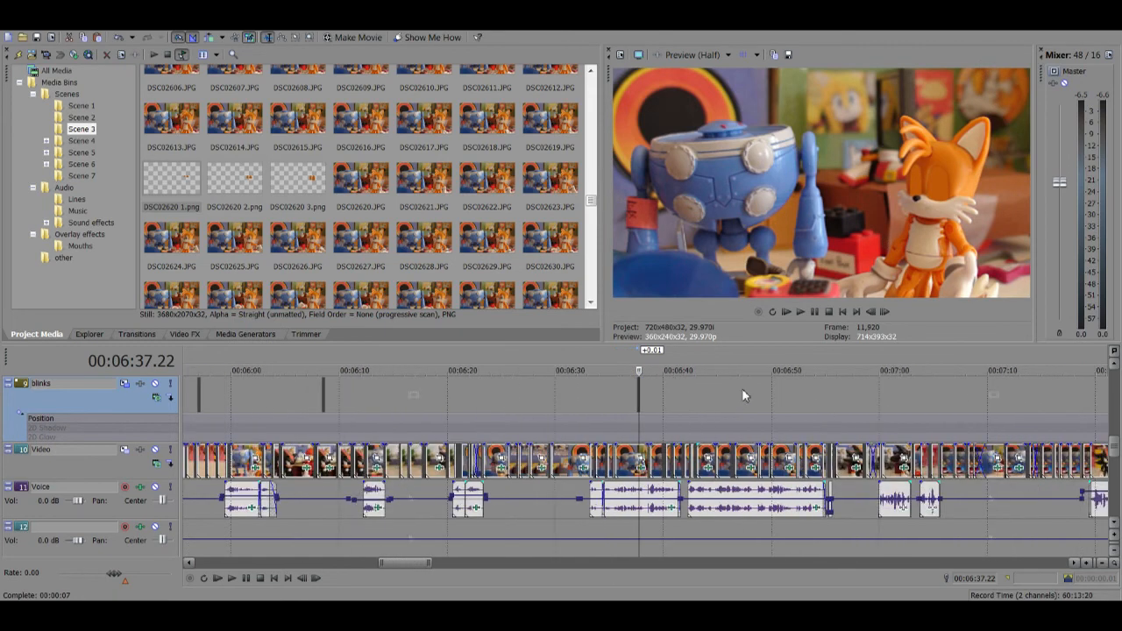
left_click(895, 388)
scroll(894, 388, "up", 8)
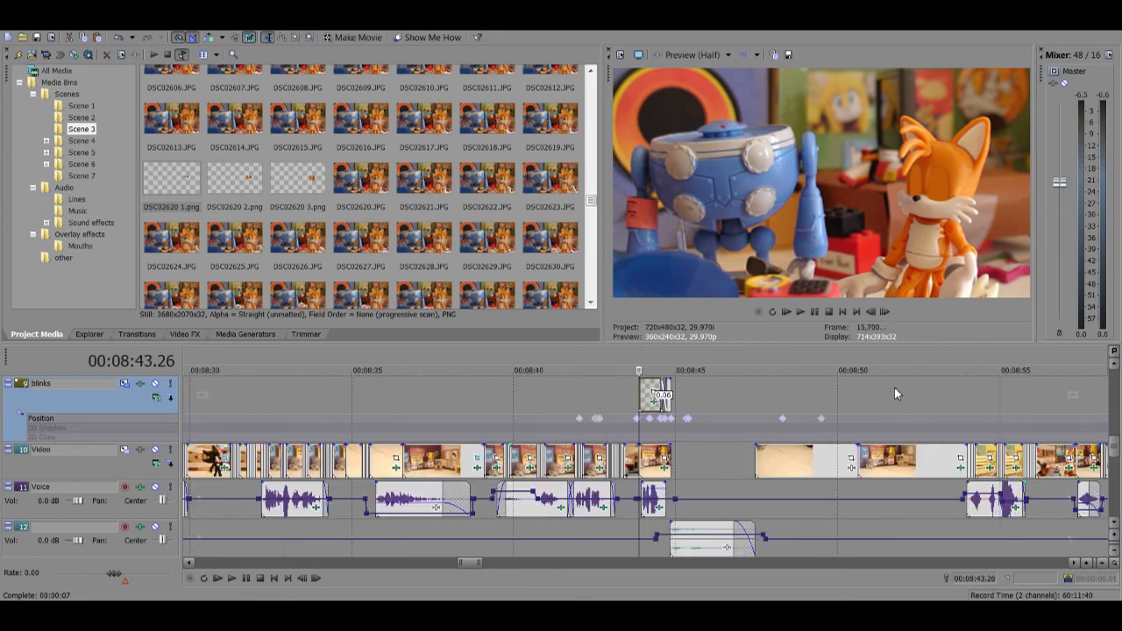
left_click(712, 388)
scroll(712, 387, "up", 3)
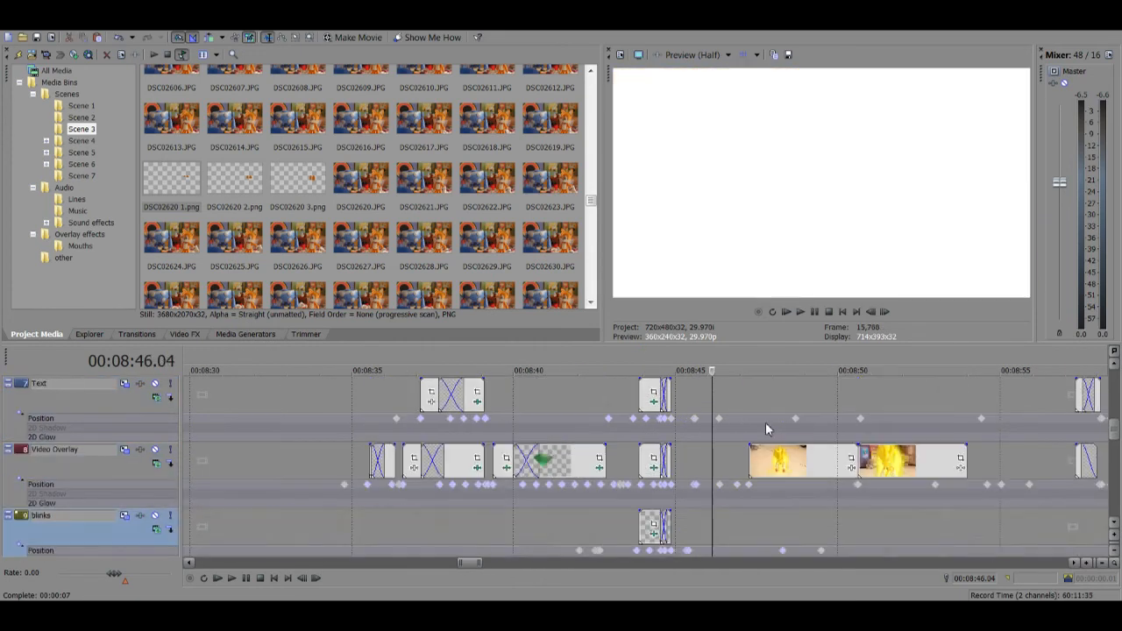
left_click(749, 471)
key("space")
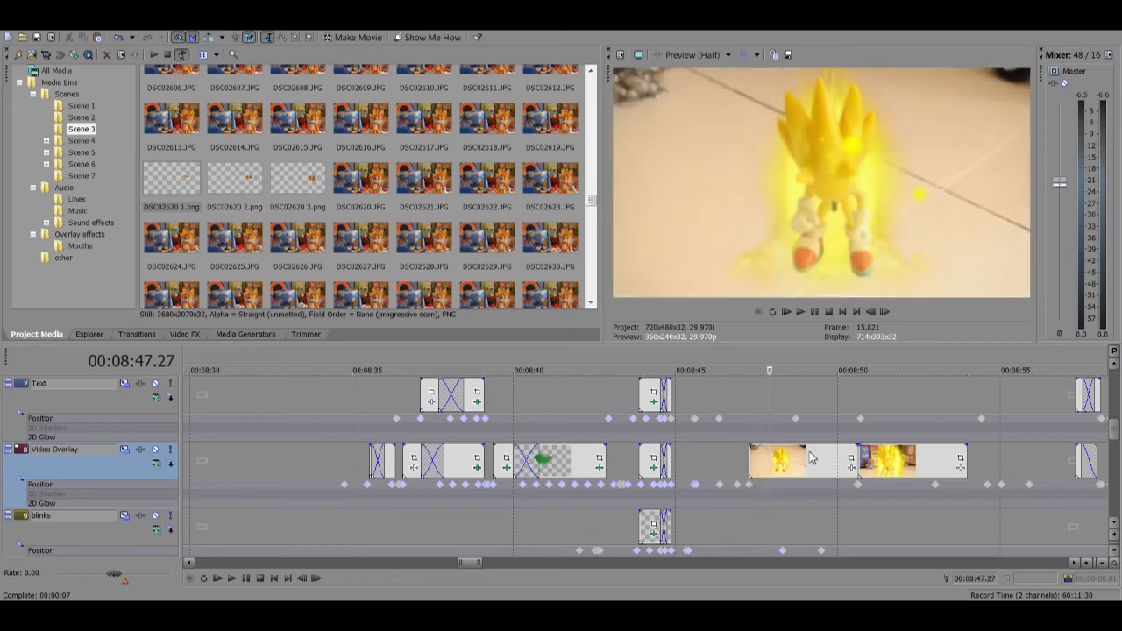
Step: Play the second yellow glow event on the Video Overlay track, stopping at 00:08:51.27
left_click(863, 455)
scroll(862, 456, "up", 4)
key("space")
key("Return")
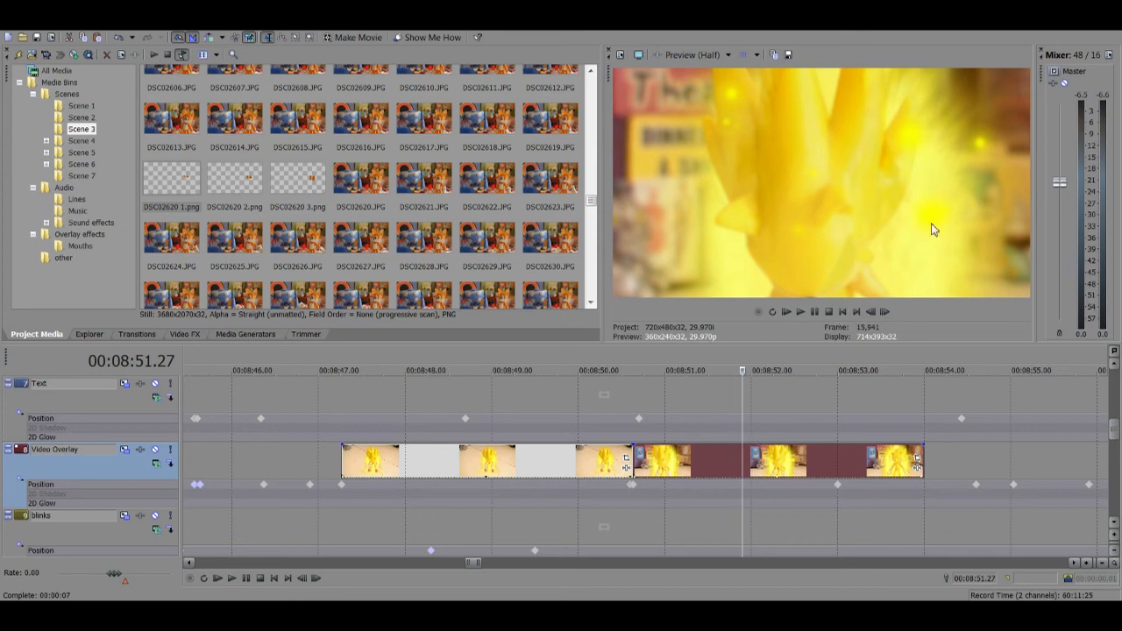
Step: Go back to the footage just before the finished blink, placing the playhead at 00:06:36.27
scroll(759, 469, "down", 10)
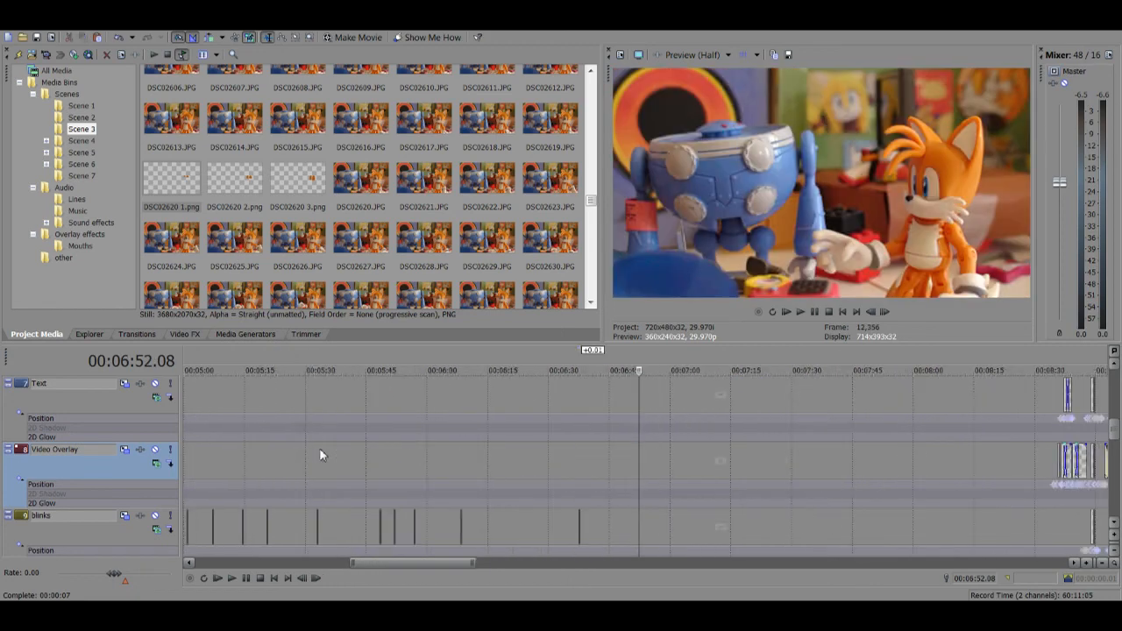
scroll(440, 477, "up", 3)
left_click(472, 473)
scroll(494, 473, "down", 3)
scroll(495, 474, "up", 4)
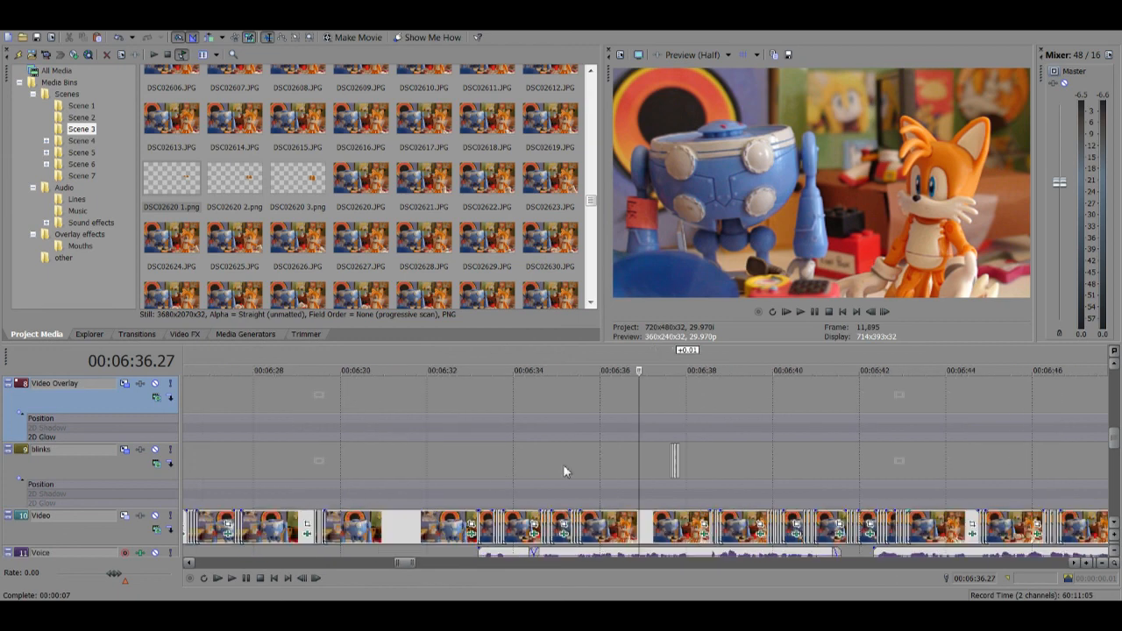
Step: Step through the blink overlays to 00:06:37.26, and compare the open-eyed frame at 00:06:37.18 with the closed-eye frame at 00:06:37.21
left_click(673, 459)
scroll(674, 459, "up", 4)
scroll(671, 458, "up", 2)
key("Right")
key("Right")
key("Right")
key("Right")
key("Right")
key("Right")
key("Right")
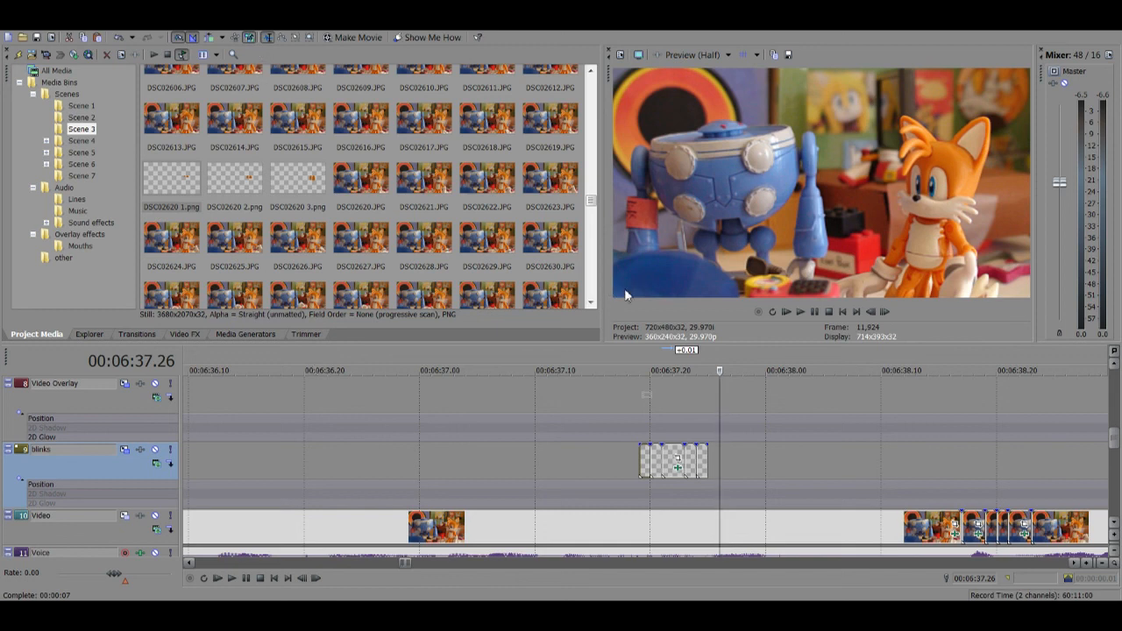
left_click(627, 399)
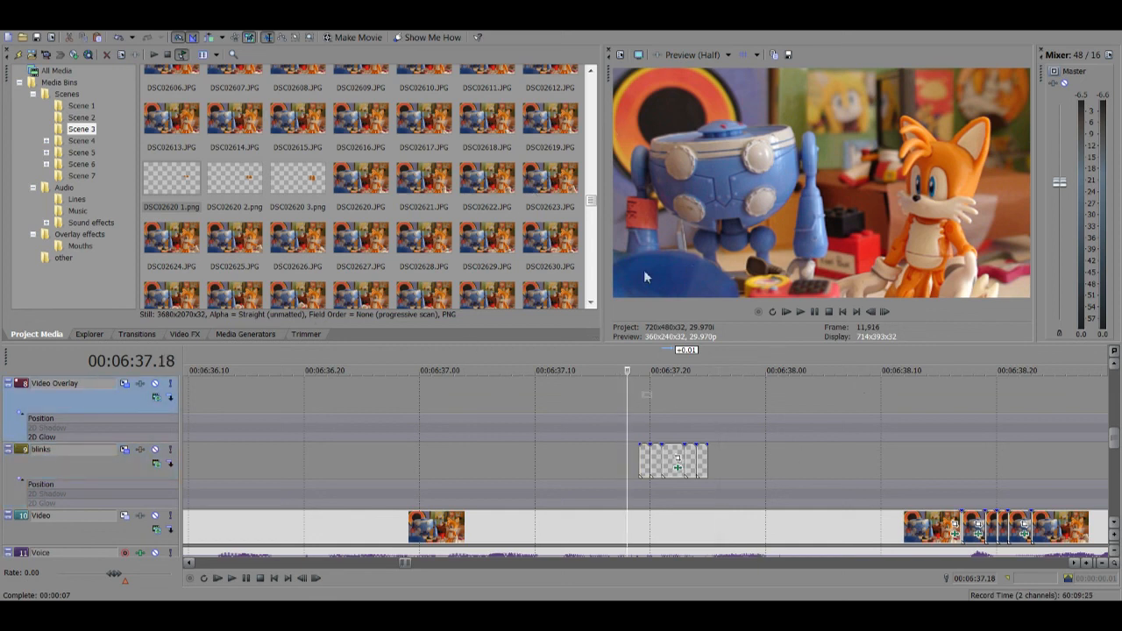
left_click(661, 396)
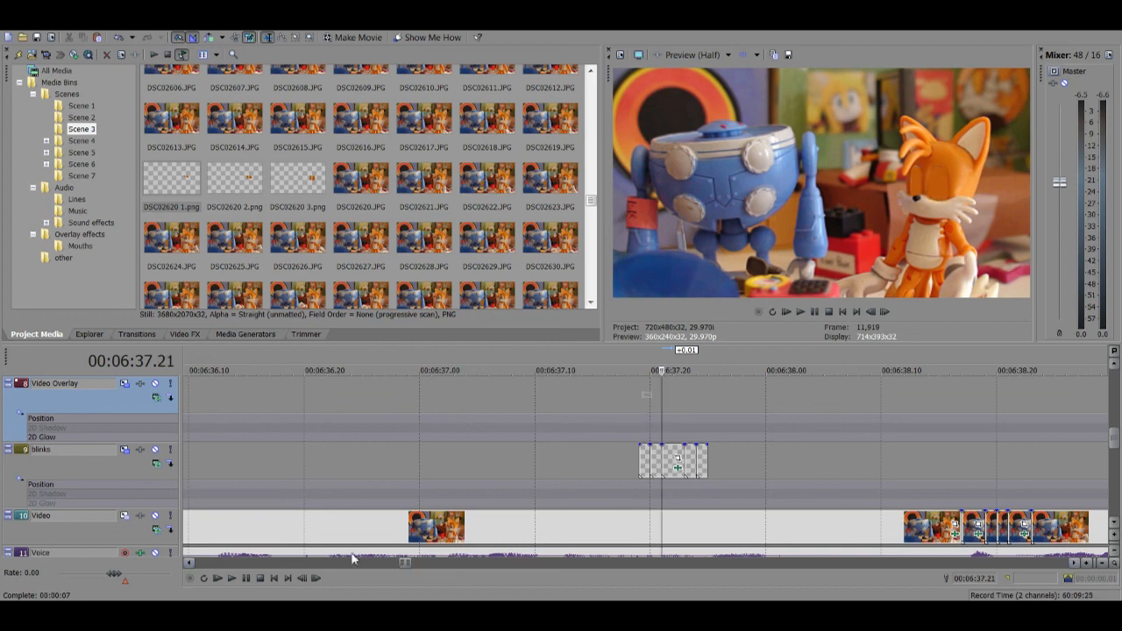